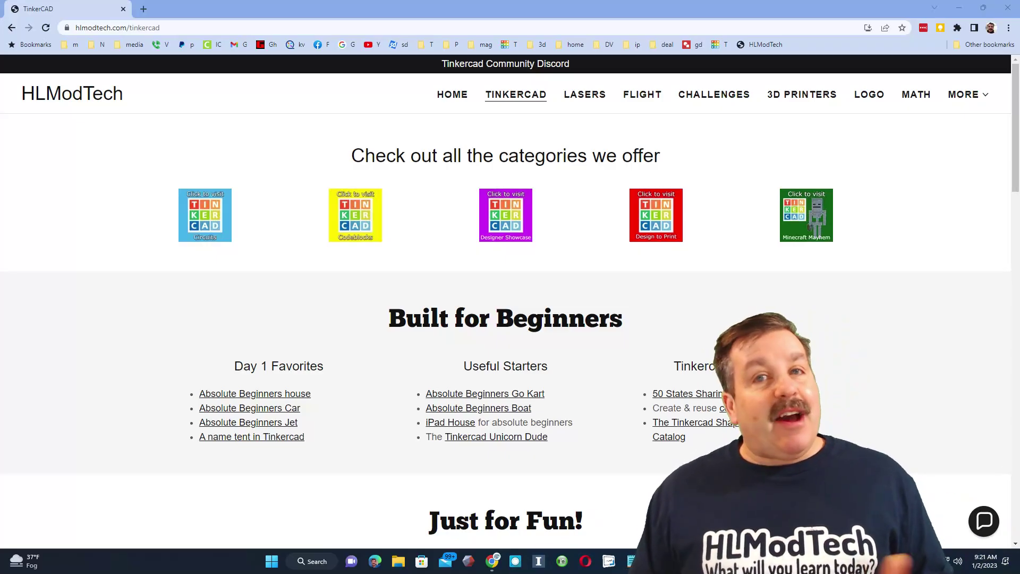
# Open the Codeblocks category of the HLModTech Tinkercad page and look through its lessons.
pyautogui.click(355, 218)
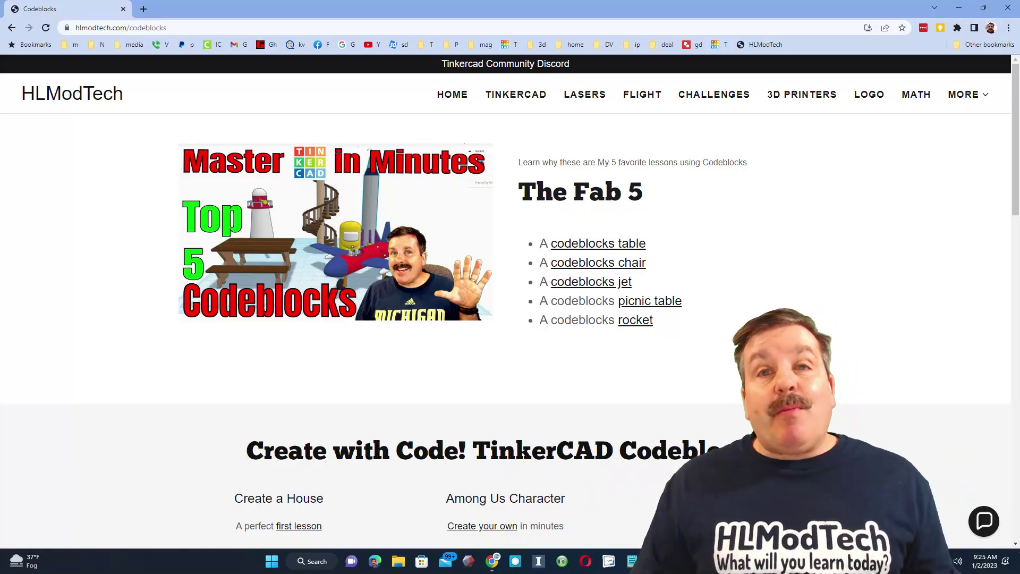
pyautogui.scroll(-2, 510, 318)
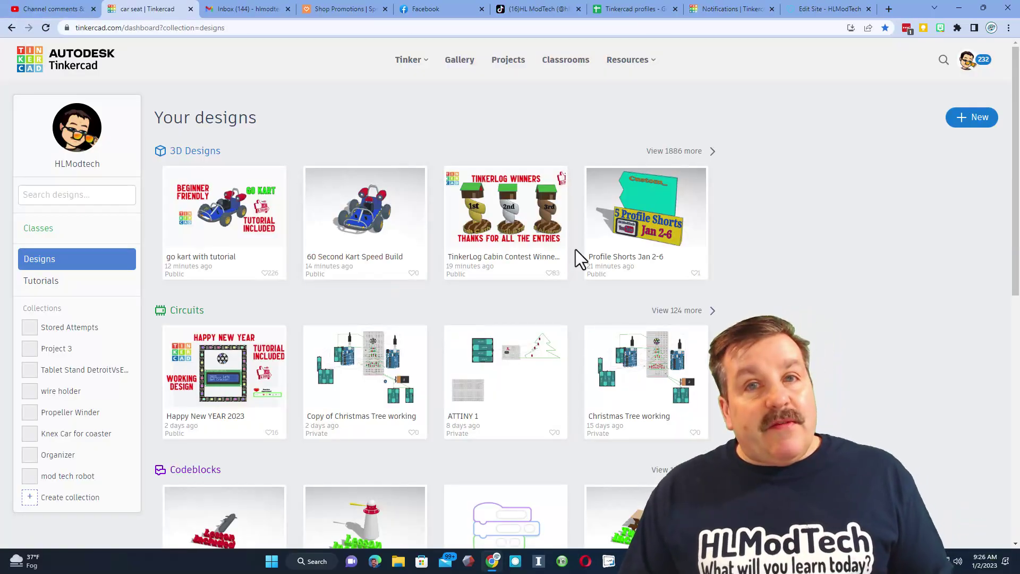
# Create a new 3D design in Tinkercad and name it "bucket seat".
pyautogui.click(958, 118)
pyautogui.click(948, 155)
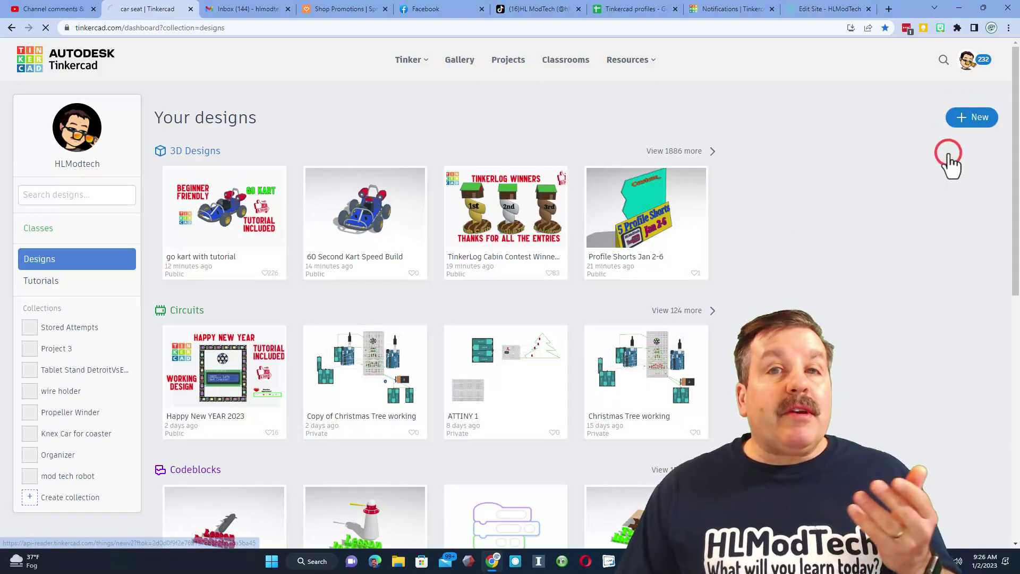
pyautogui.click(80, 50)
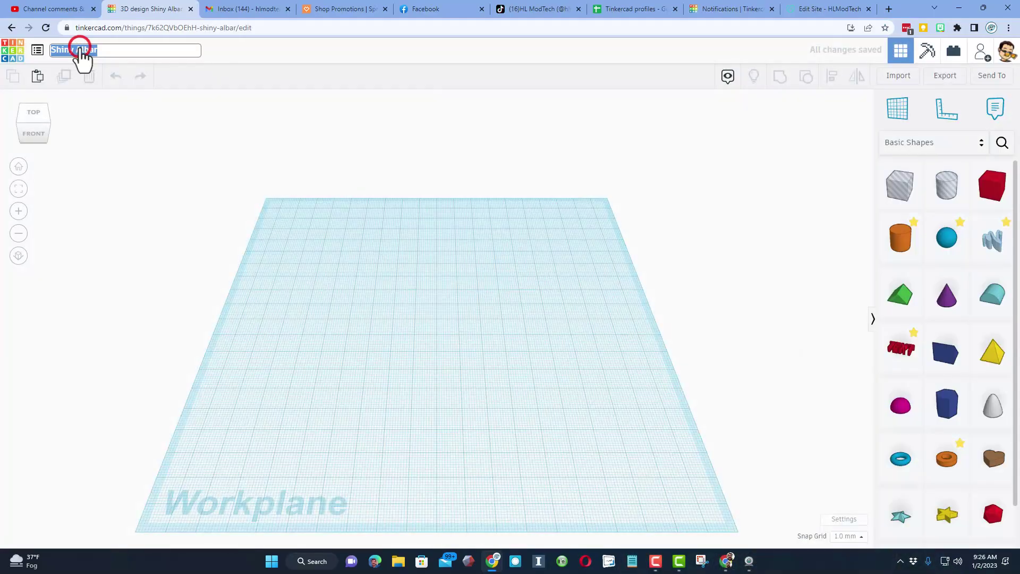
pyautogui.write('bucket seat')
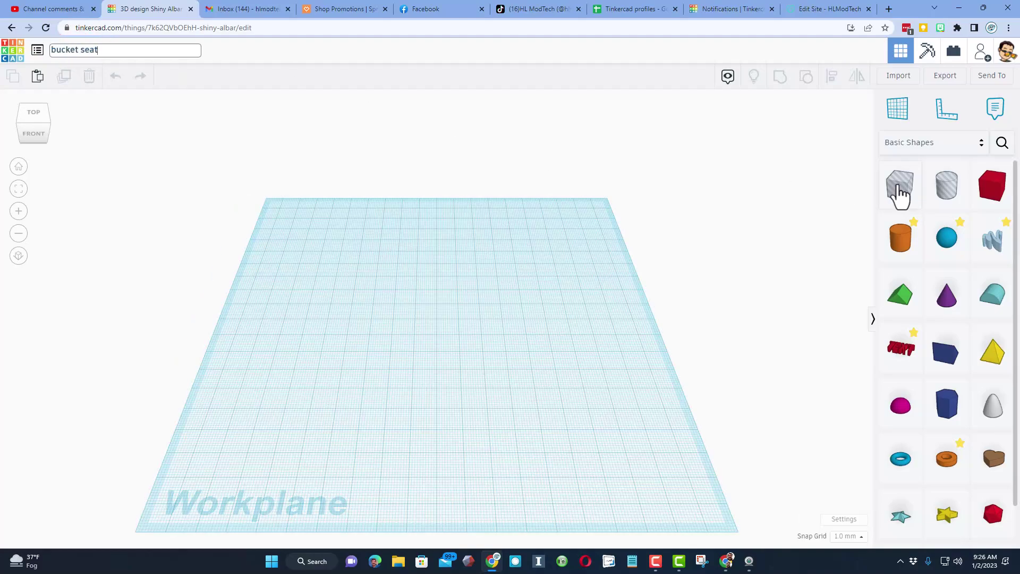
# Place a solid red box on the workplane and set its corner radius to 2.
pyautogui.moveTo(987, 184); pyautogui.dragTo(448, 318)
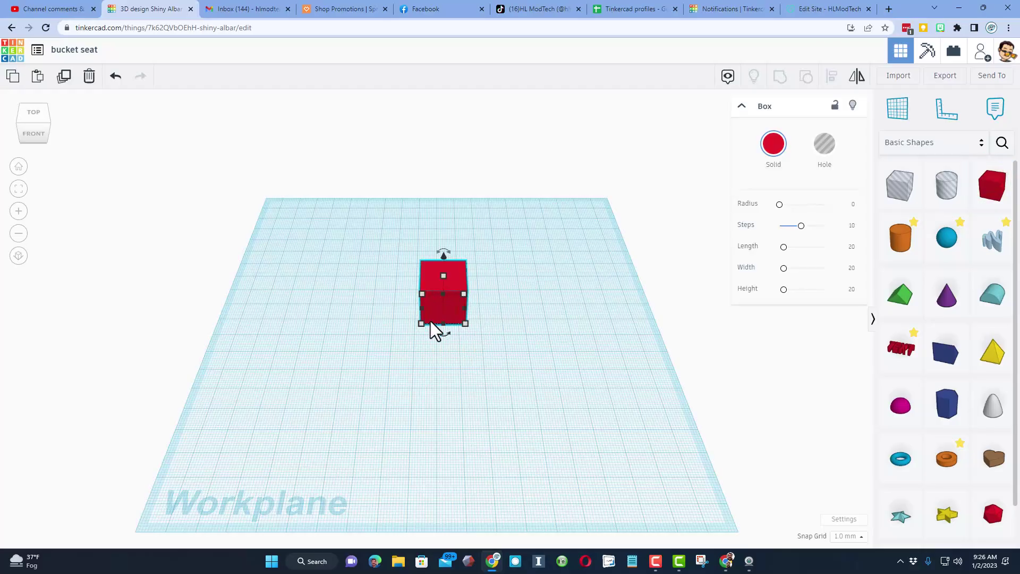
pyautogui.click(850, 205)
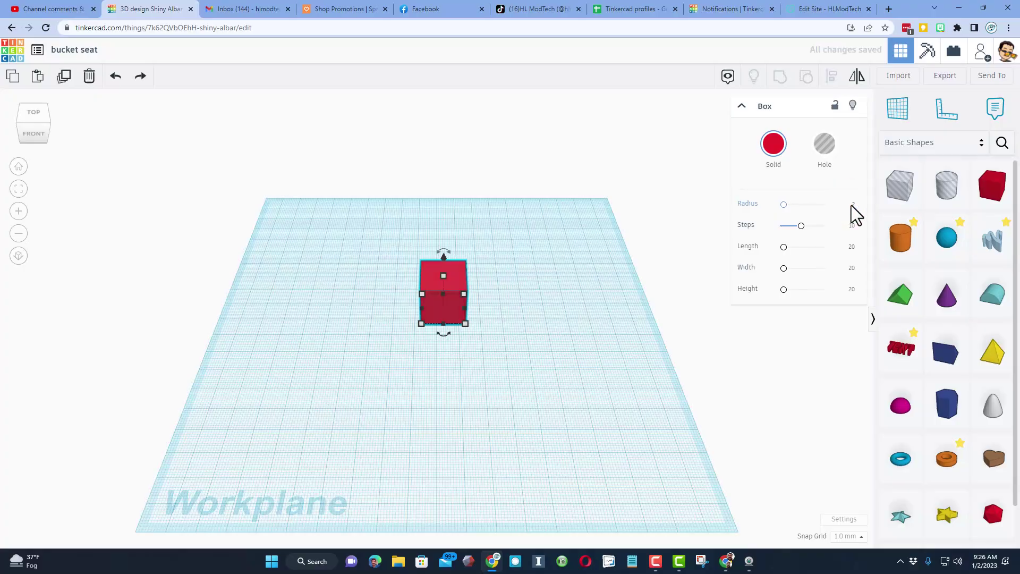
pyautogui.write('2')
pyautogui.press('Return')
# Duplicate the rounded box and move the copy just beside the original on its right side.
pyautogui.moveTo(510, 394); pyautogui.dragTo(470, 313, button='right')
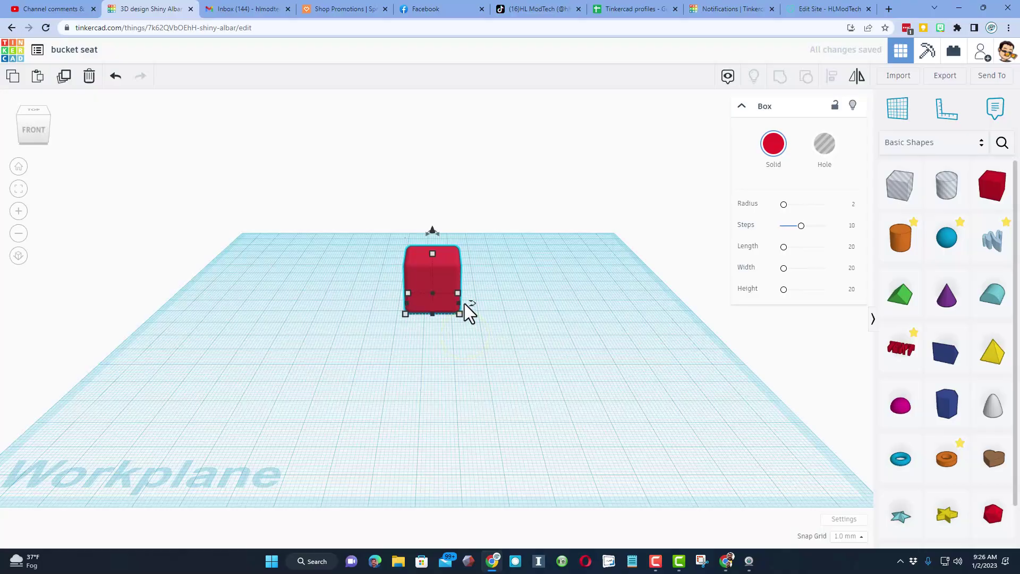
pyautogui.click(488, 295)
pyautogui.click(451, 290)
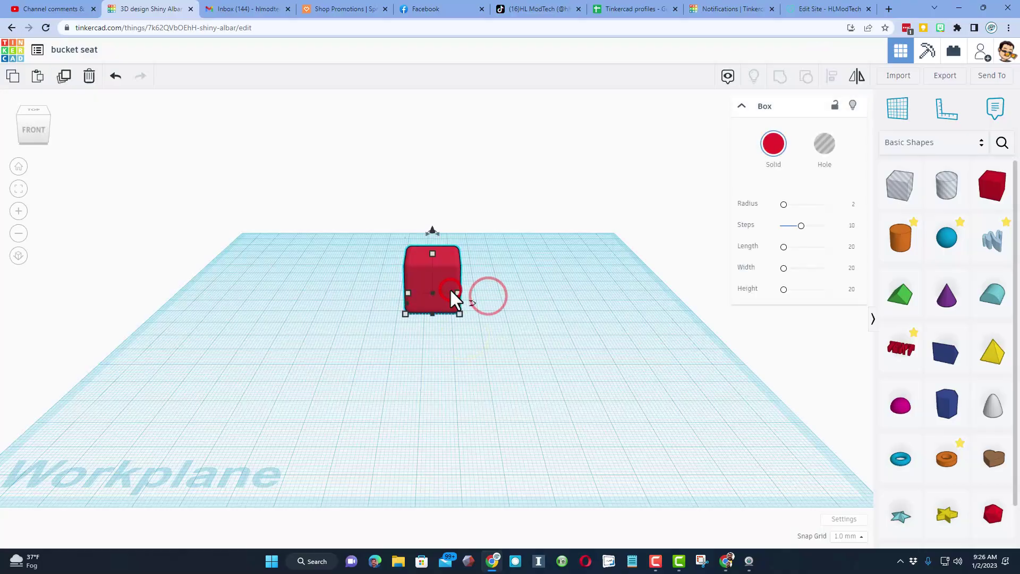
pyautogui.hotkey('ctrl', 'd')
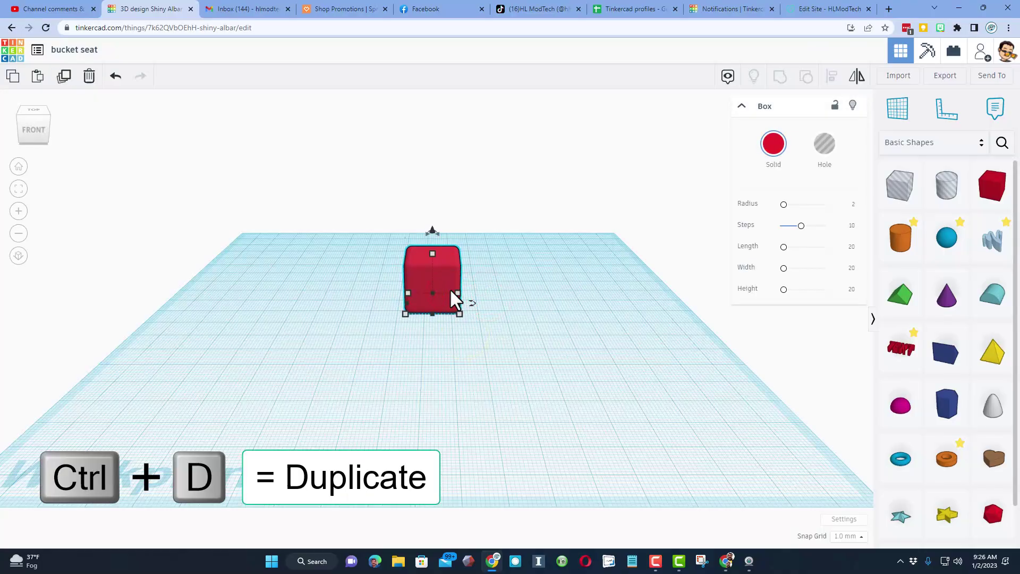
pyautogui.moveTo(451, 291); pyautogui.dragTo(530, 325)
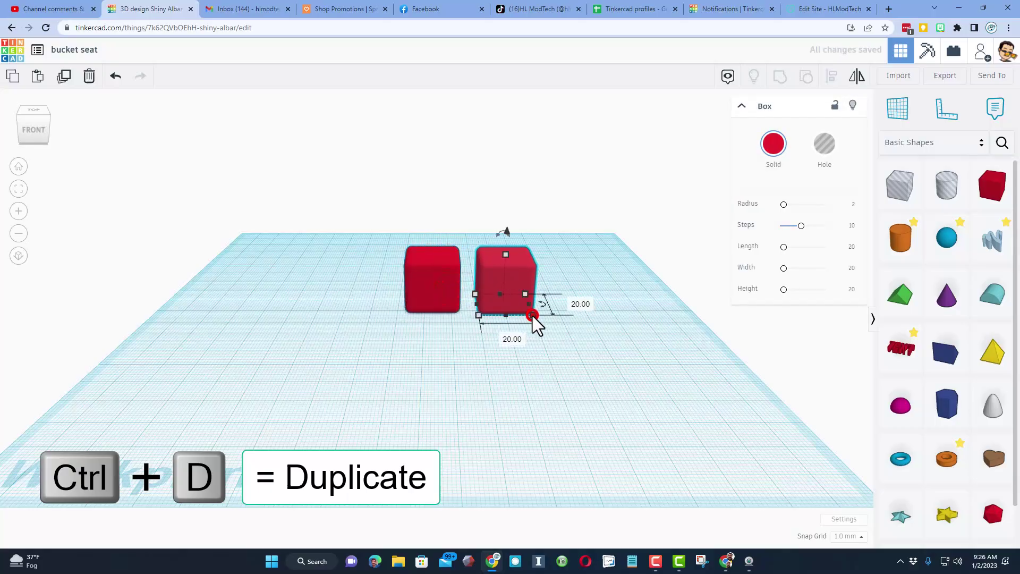
# Resize the duplicate box to 18 mm in width, depth and height, and turn it into a hole.
pyautogui.click(512, 338)
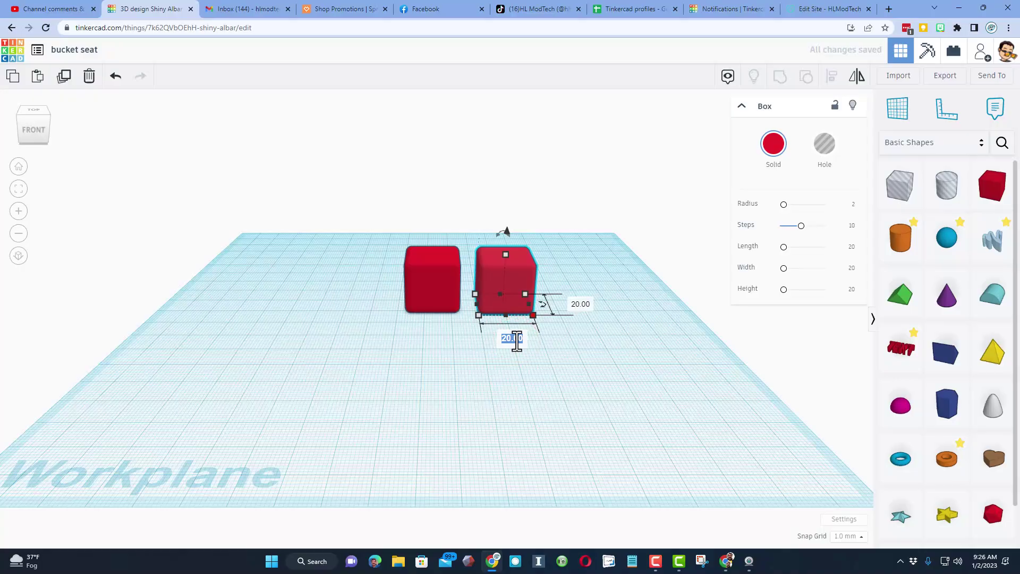
pyautogui.write('18')
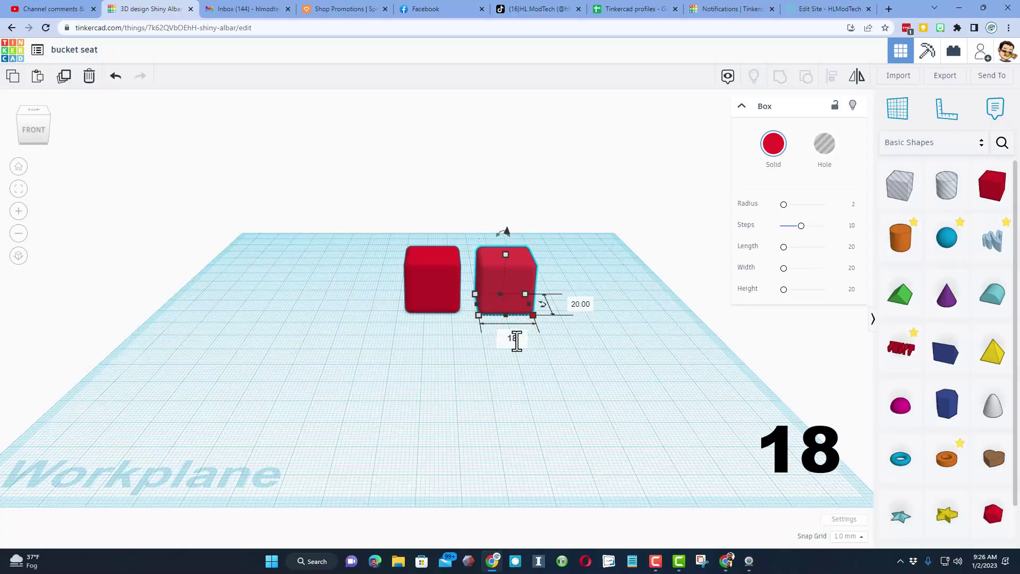
pyautogui.press('Return')
pyautogui.click(568, 302)
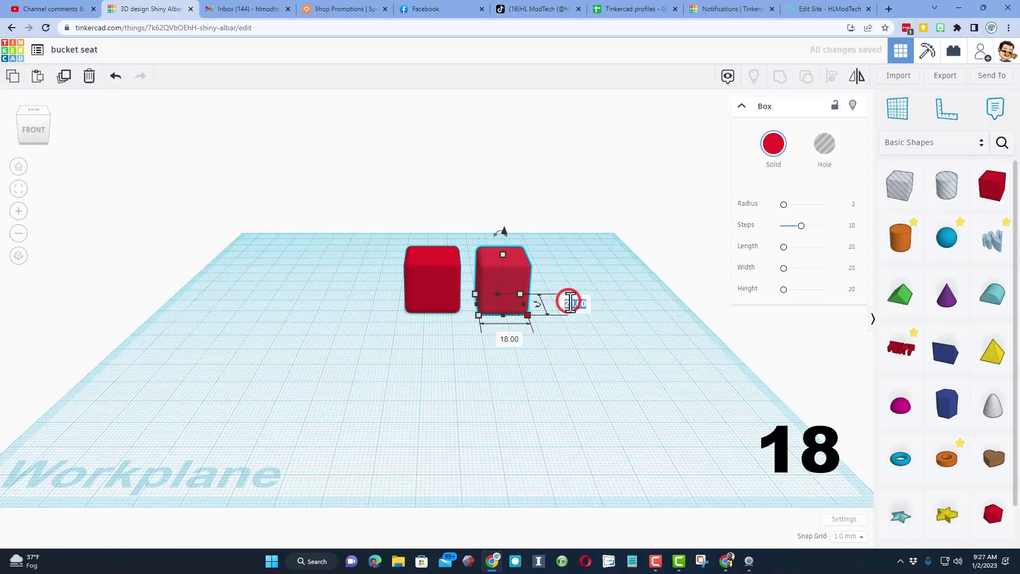
pyautogui.write('18')
pyautogui.press('Return')
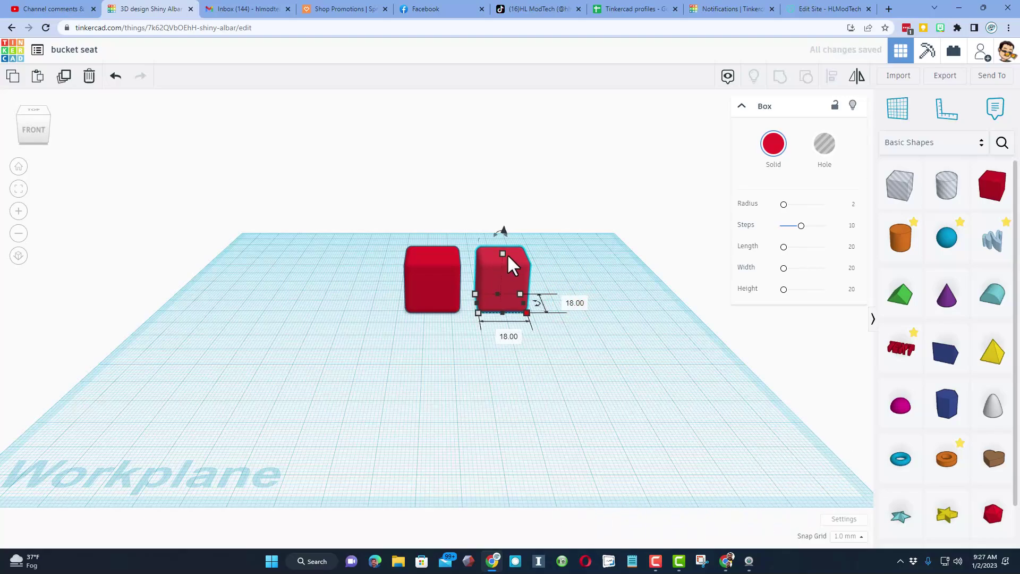
pyautogui.click(553, 277)
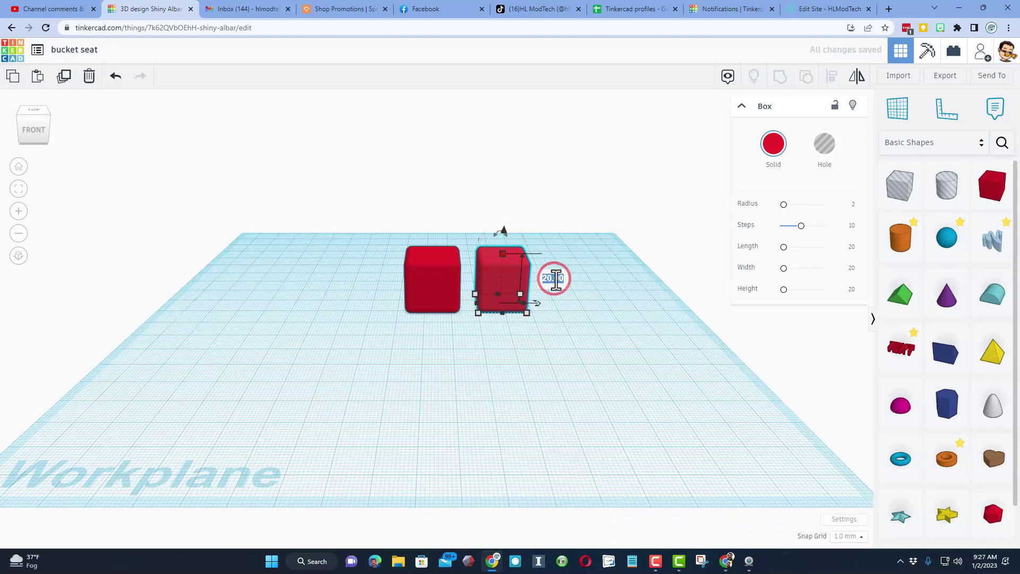
pyautogui.write('18')
pyautogui.press('Return')
pyautogui.click(822, 144)
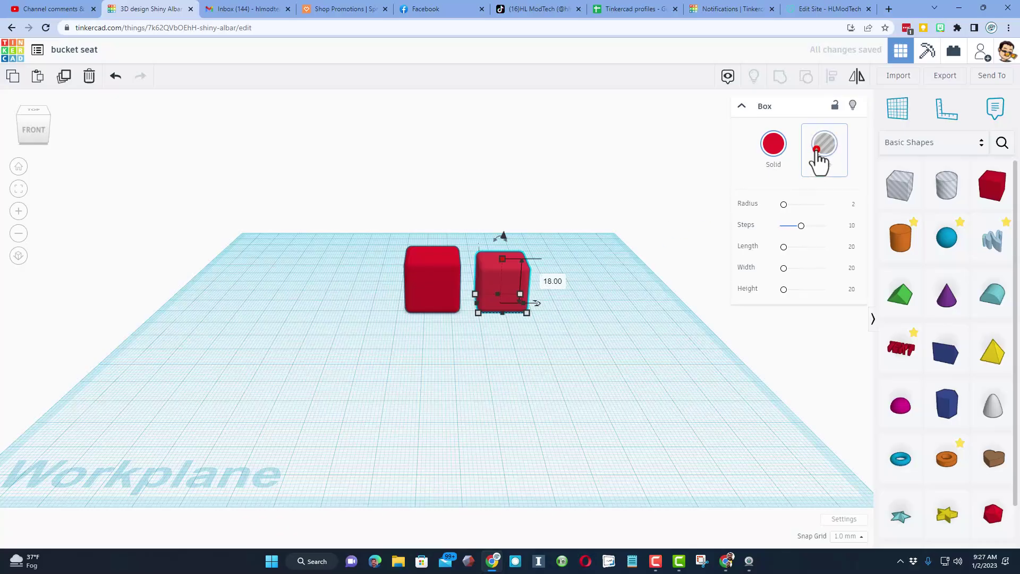
pyautogui.click(596, 369)
# Align both boxes so their tops and front faces are flush and they are centred side to side.
pyautogui.moveTo(588, 229); pyautogui.dragTo(315, 348)
pyautogui.click(830, 79)
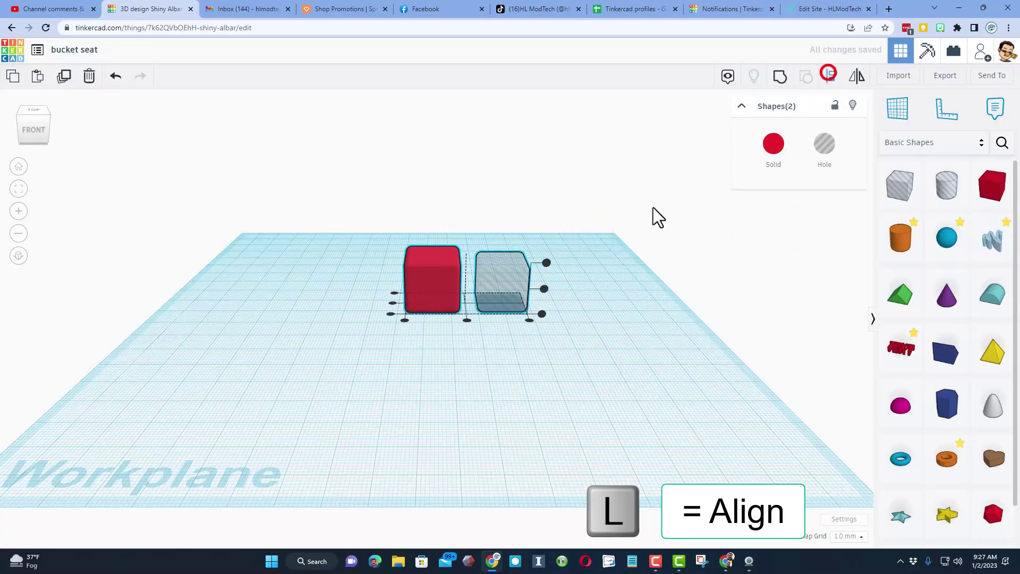
pyautogui.click(546, 264)
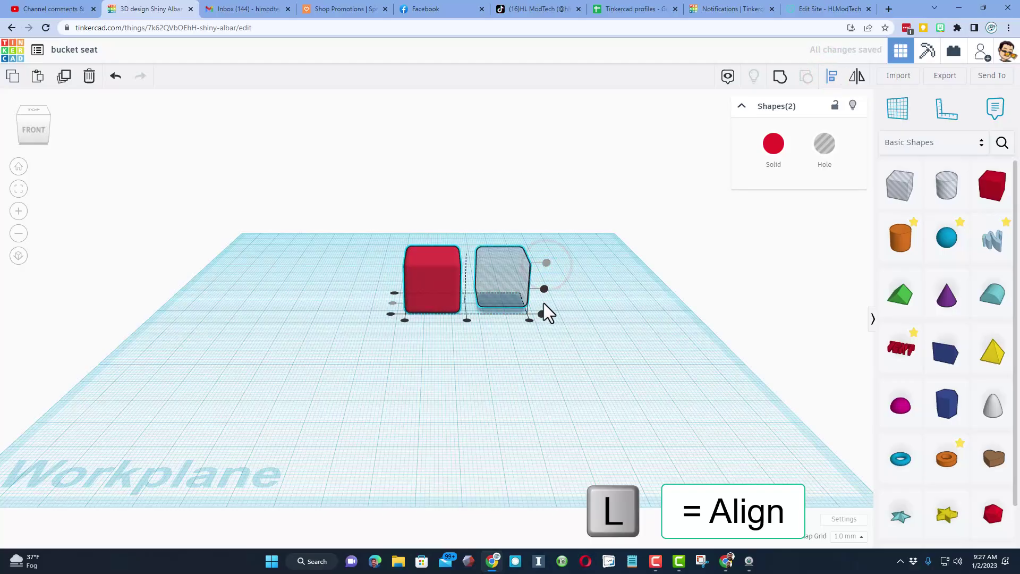
pyautogui.click(467, 321)
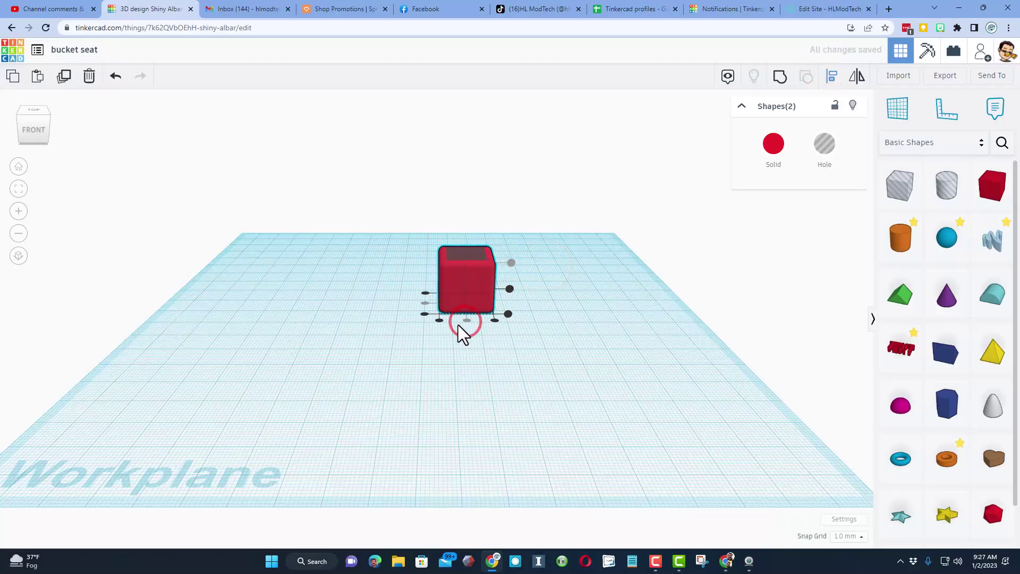
pyautogui.click(424, 314)
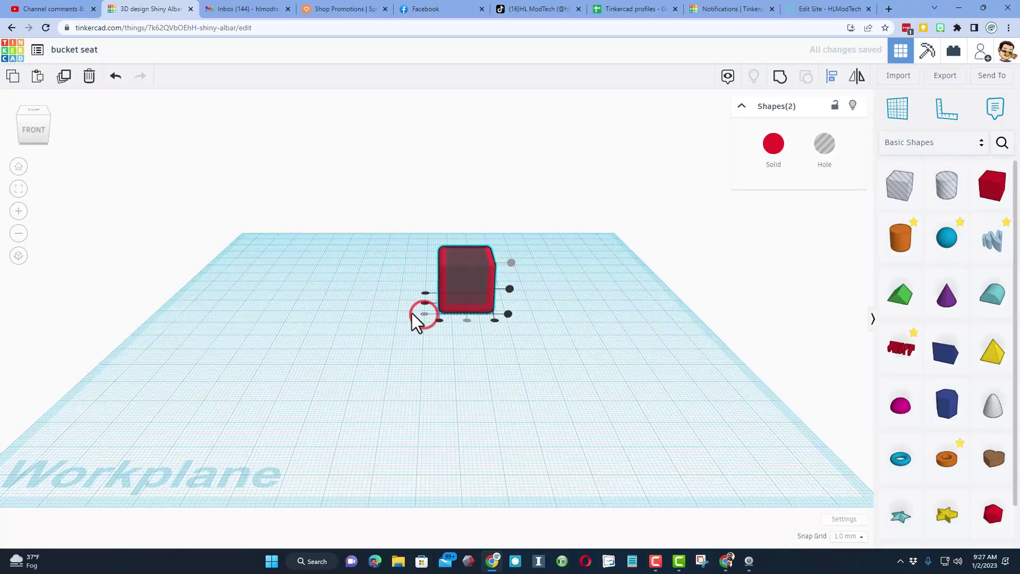
# Group the solid box with the hole box to hollow out the seat, and check the cut from several angles.
pyautogui.click(17, 115)
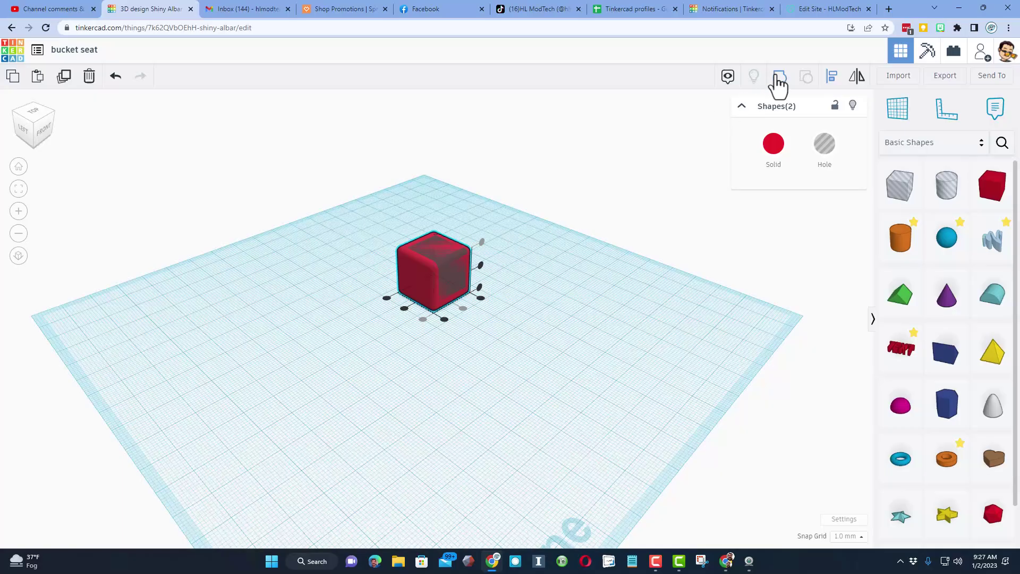
pyautogui.click(779, 80)
pyautogui.moveTo(566, 274); pyautogui.dragTo(521, 310, button='right')
pyautogui.click(409, 276)
pyautogui.moveTo(483, 280)
pyautogui.mouseDown(button='right')
pyautogui.moveTo(573, 300)
pyautogui.moveTo(499, 269)
pyautogui.moveTo(483, 289)
pyautogui.mouseUp(button='right')
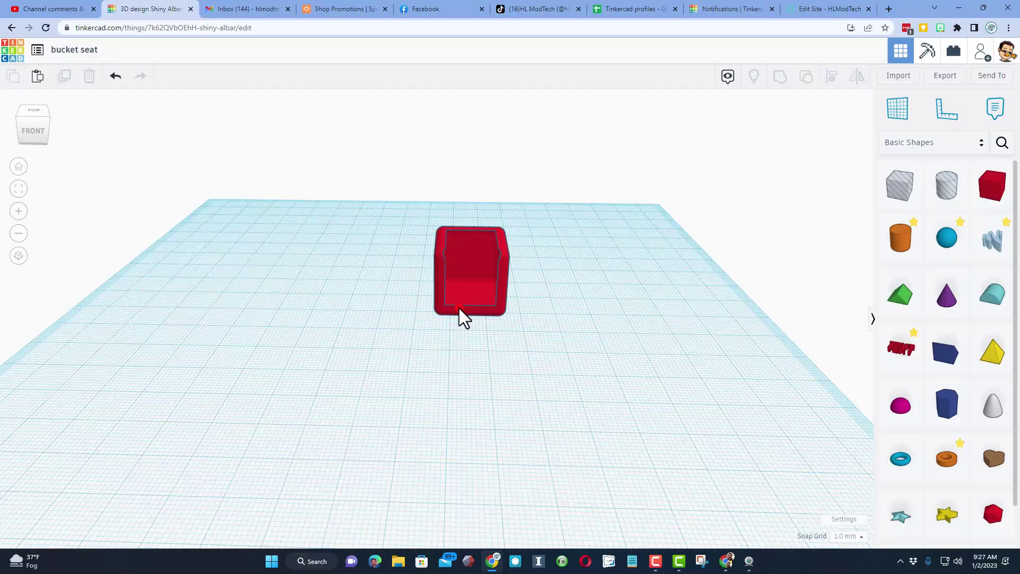
# Edit the hole box inside the seat group, nudging it forward and then upward to widen the front and top openings.
pyautogui.moveTo(459, 307); pyautogui.dragTo(470, 279)
pyautogui.click(483, 259)
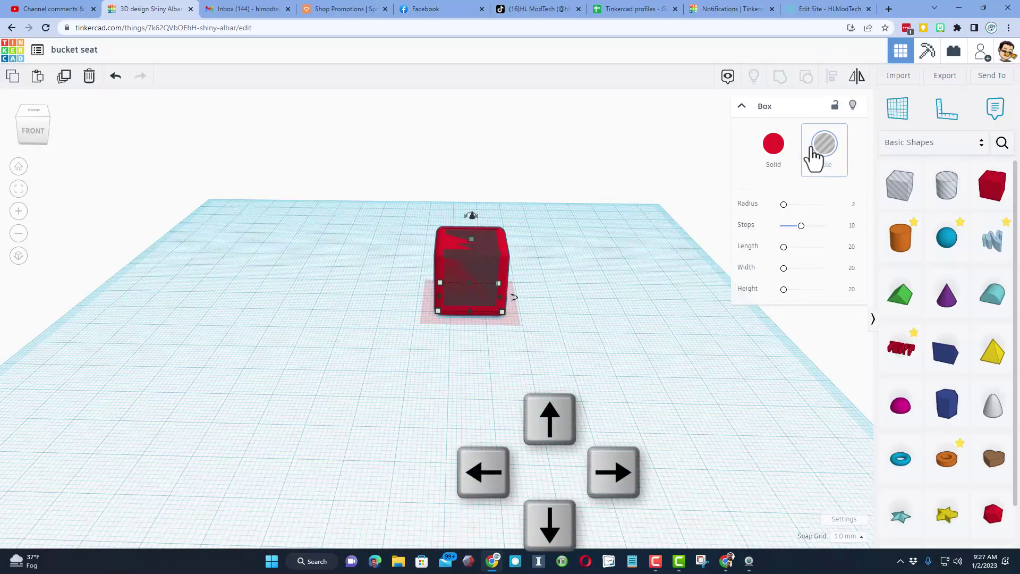
pyautogui.press('Down')
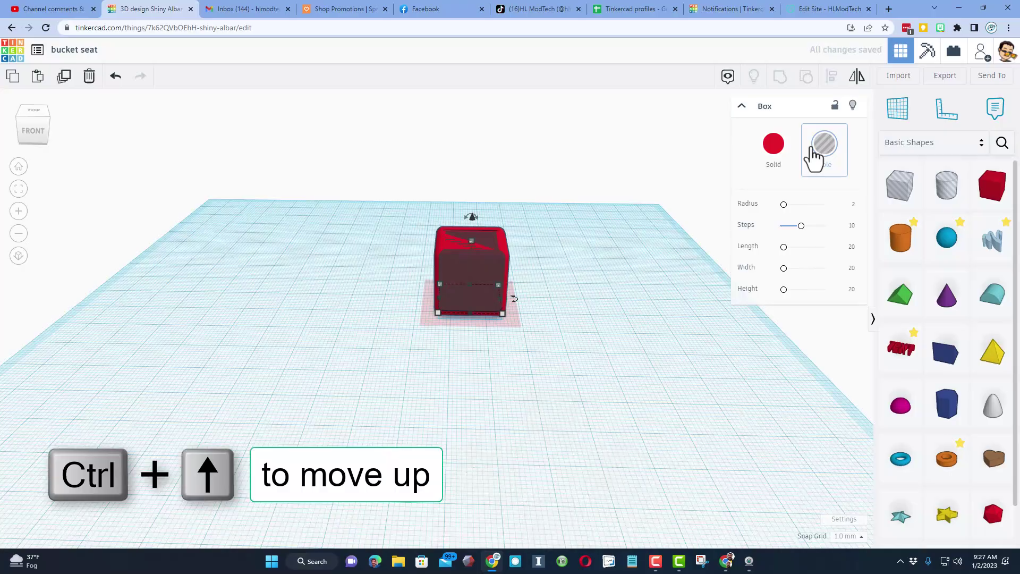
pyautogui.hotkey('ctrl', 'Up')
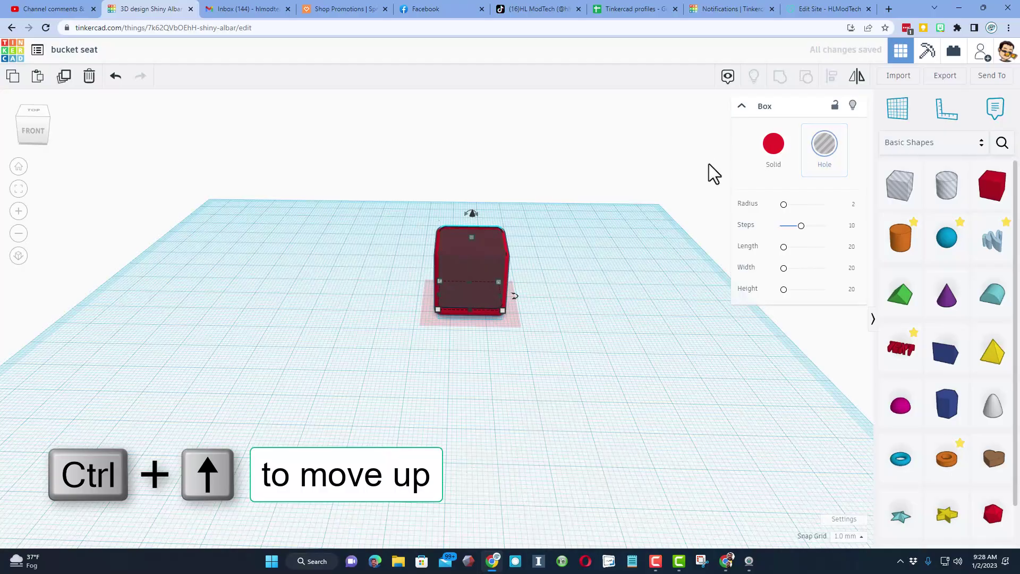
pyautogui.click(567, 272)
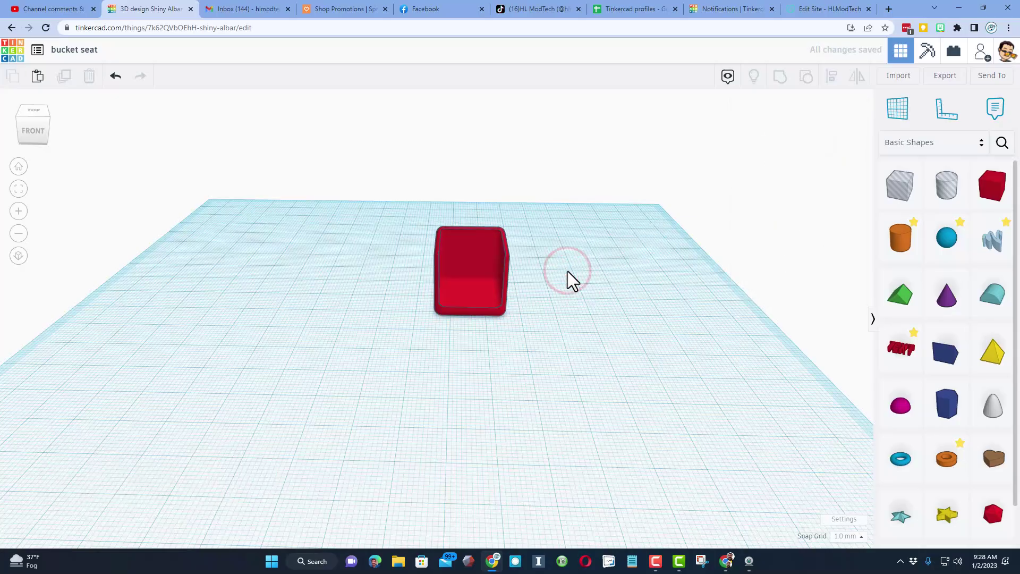
# Place a new hole box from the basic shapes on the workplane in front of the seat.
pyautogui.moveTo(640, 279); pyautogui.dragTo(439, 357, button='right')
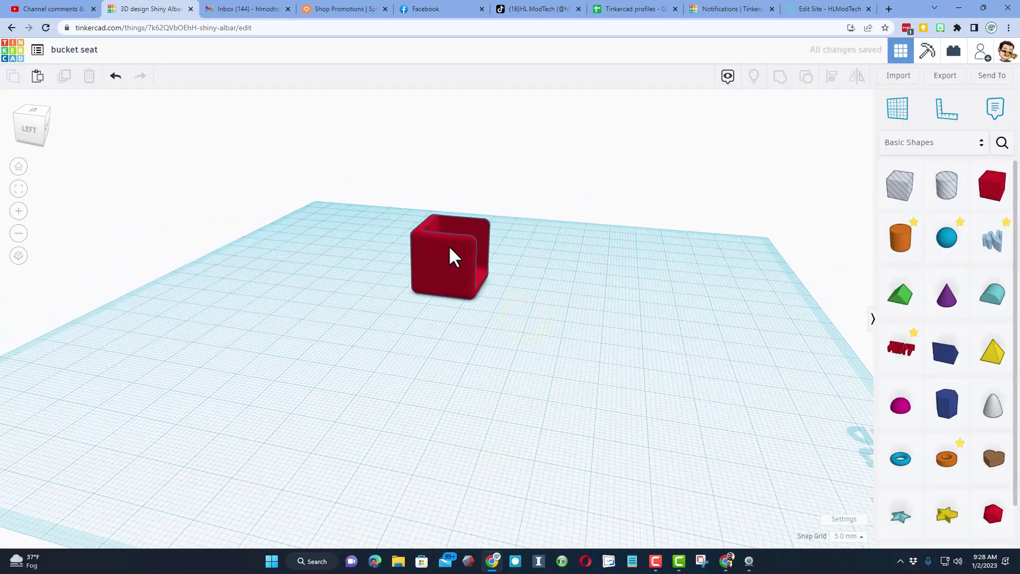
pyautogui.moveTo(454, 258); pyautogui.dragTo(351, 282, button='right')
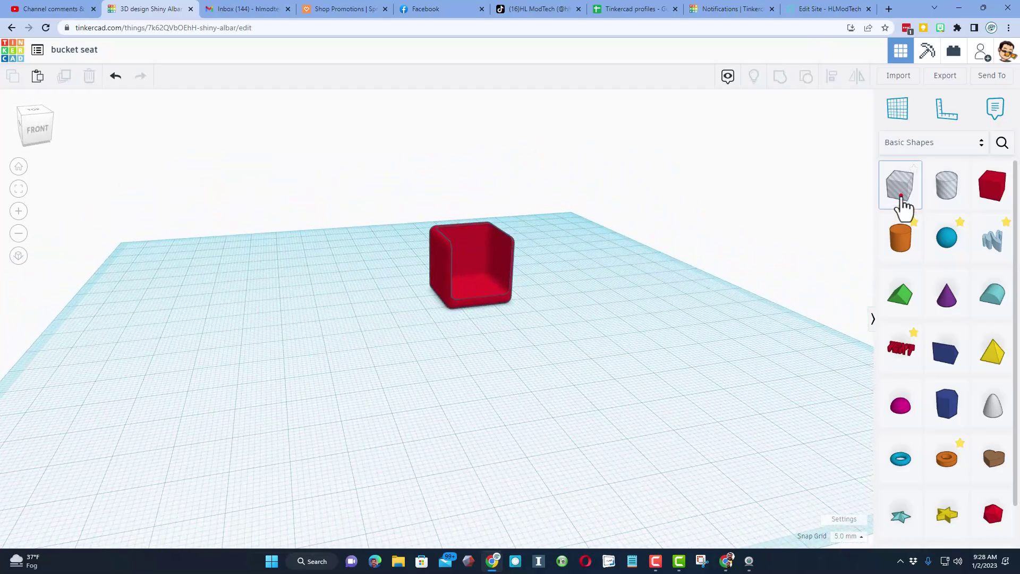
pyautogui.moveTo(901, 204); pyautogui.dragTo(444, 346)
pyautogui.moveTo(415, 333); pyautogui.dragTo(552, 335, button='right')
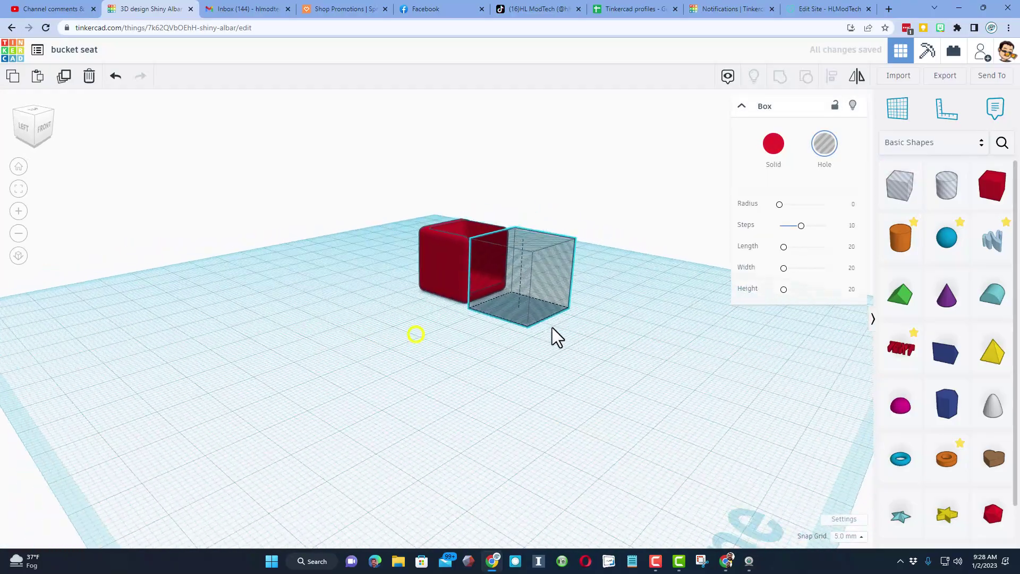
# Align the new hole box to the fixed seat, centring it front to back and side to side.
pyautogui.moveTo(326, 191); pyautogui.dragTo(529, 327)
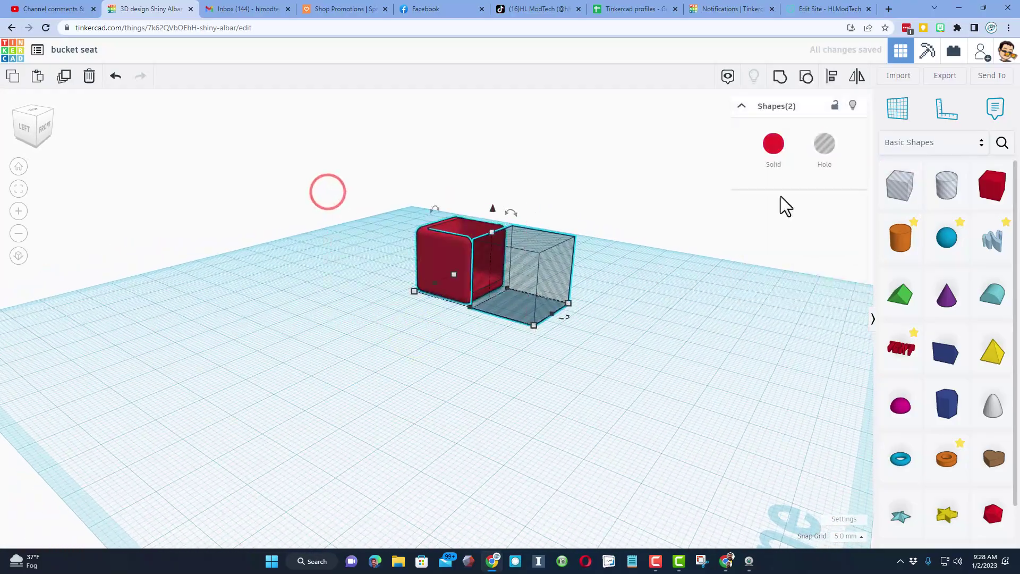
pyautogui.click(831, 77)
pyautogui.click(461, 268)
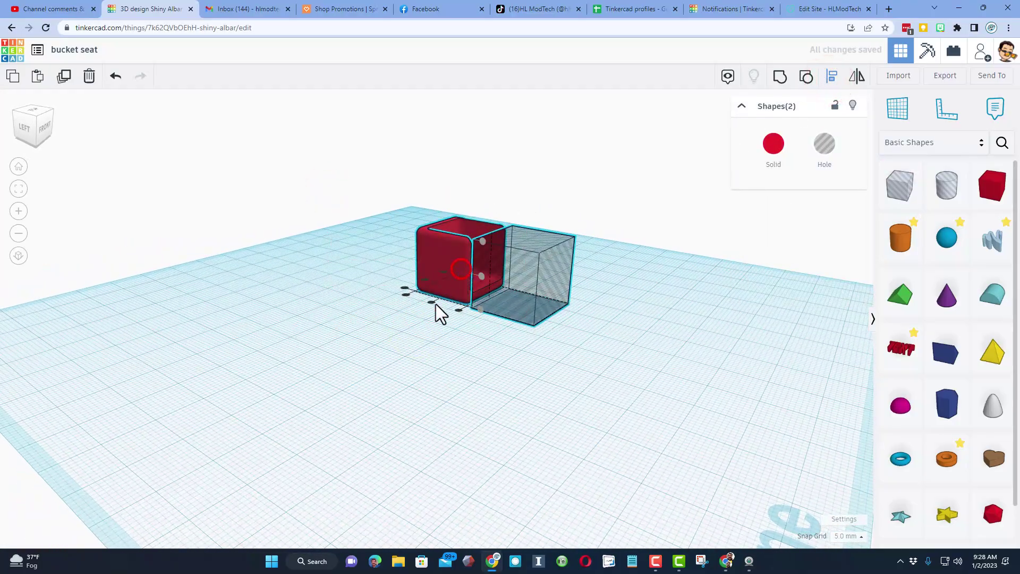
pyautogui.click(430, 302)
pyautogui.moveTo(356, 304); pyautogui.dragTo(398, 294, button='right')
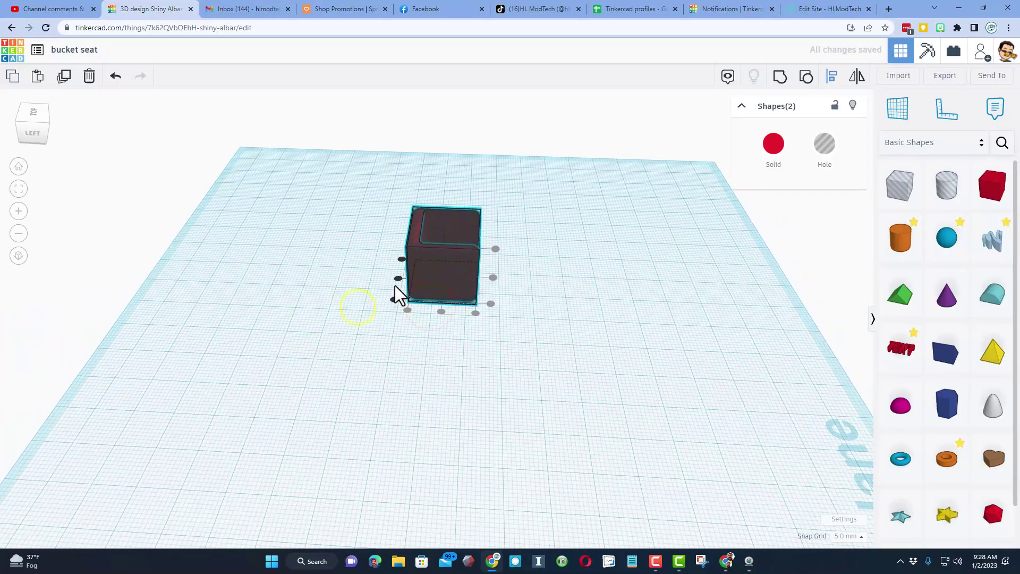
pyautogui.click(397, 280)
pyautogui.click(428, 330)
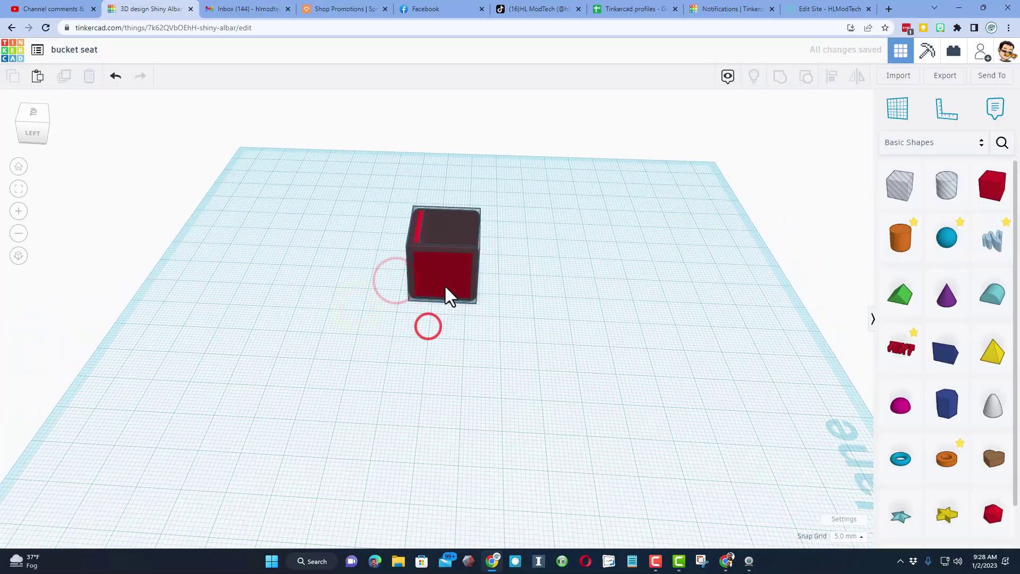
# Set the corner radius of the new hole box to 2.
pyautogui.click(473, 299)
pyautogui.click(852, 206)
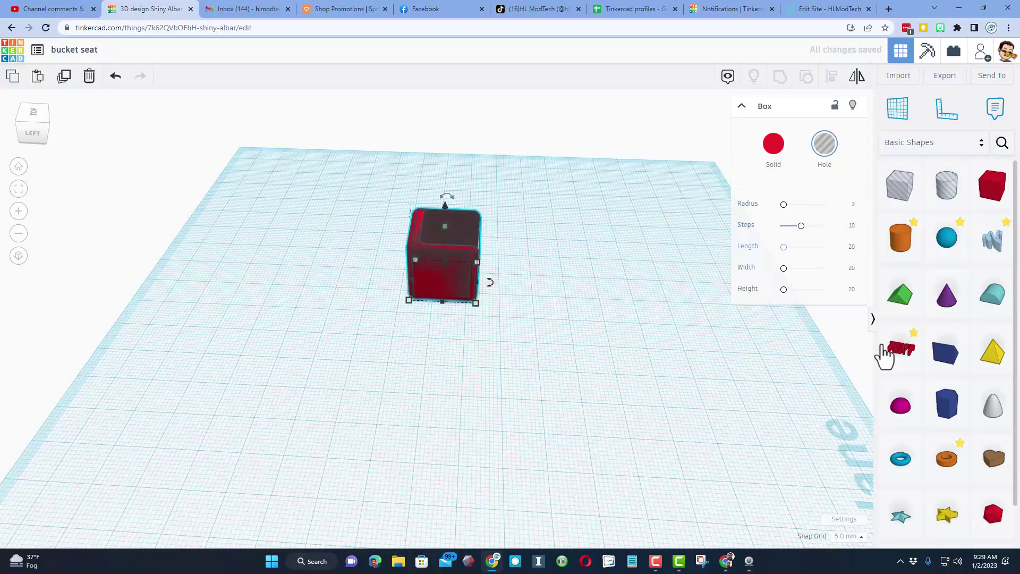
# Set the snap grid to 2.0 mm and move the hole box three steps forward through the seat's front.
pyautogui.click(847, 536)
pyautogui.click(849, 486)
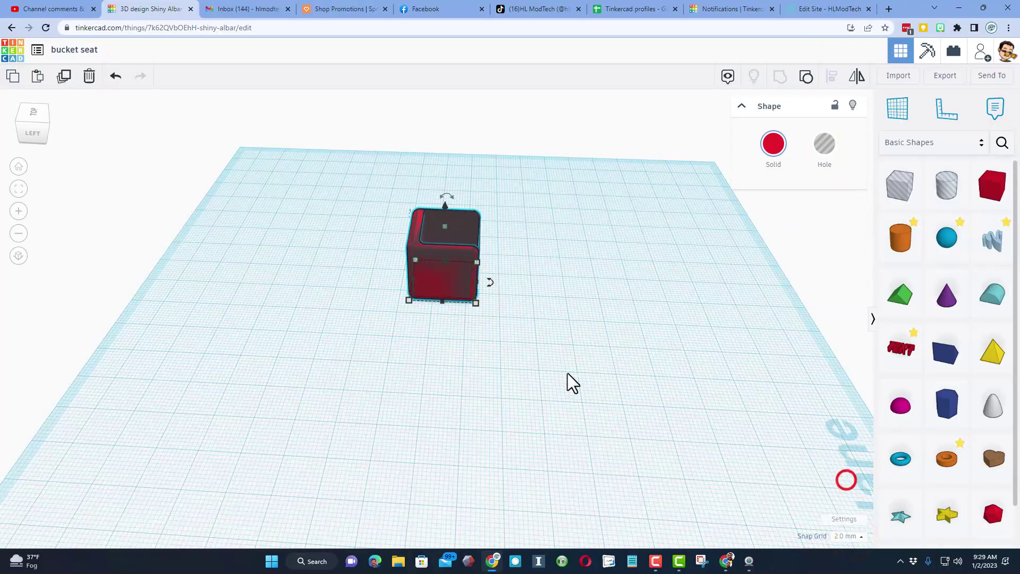
pyautogui.click(562, 376)
pyautogui.click(460, 291)
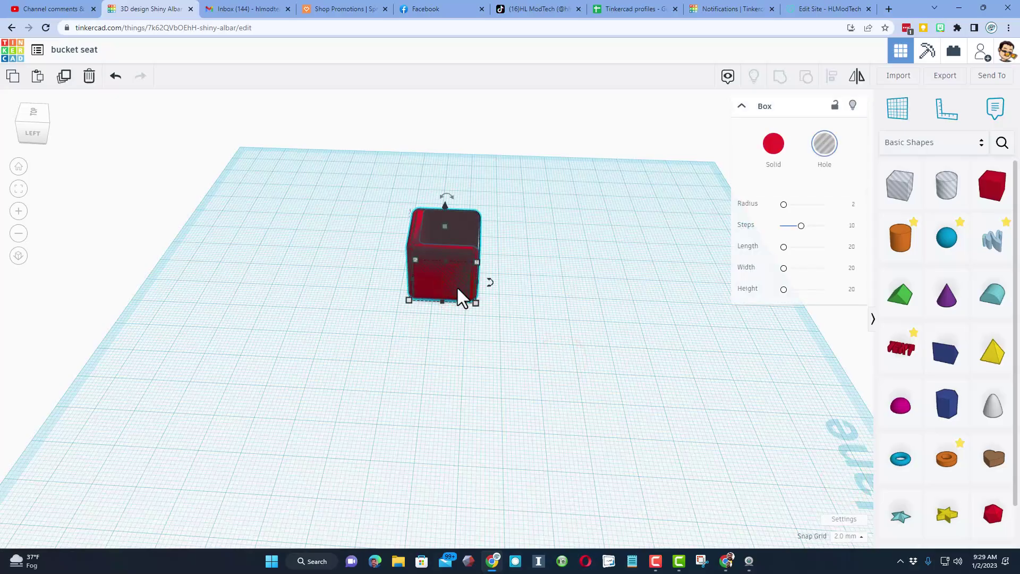
pyautogui.press('Right')
pyautogui.press('Right')
pyautogui.press('Right')
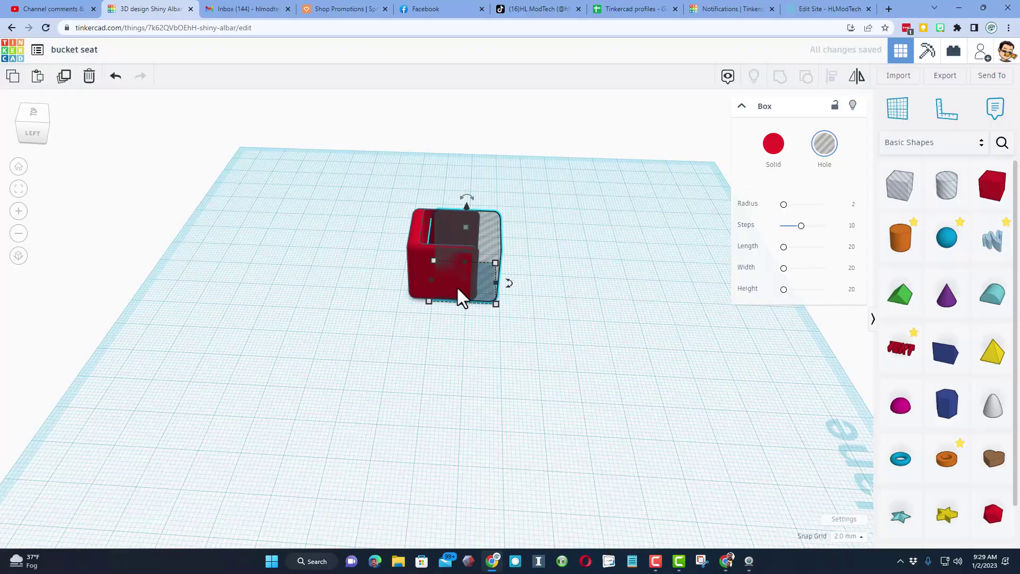
# Raise the hole box three snap steps above the workplane.
pyautogui.press('Up')
pyautogui.press('Up')
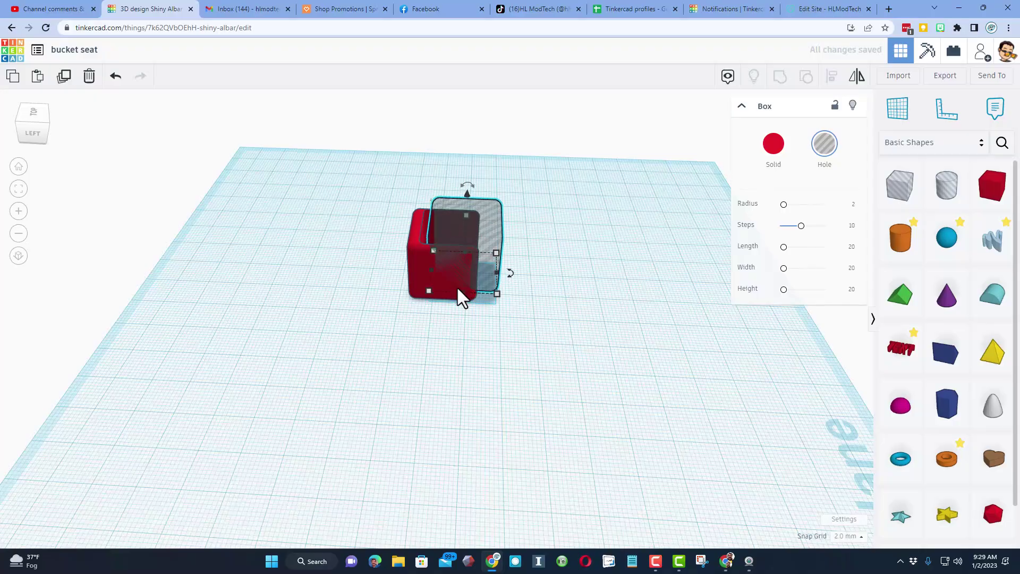
pyautogui.press('Up')
# Group the seat with the raised hole box to cut away its upper front portion.
pyautogui.moveTo(584, 325); pyautogui.dragTo(317, 330, button='right')
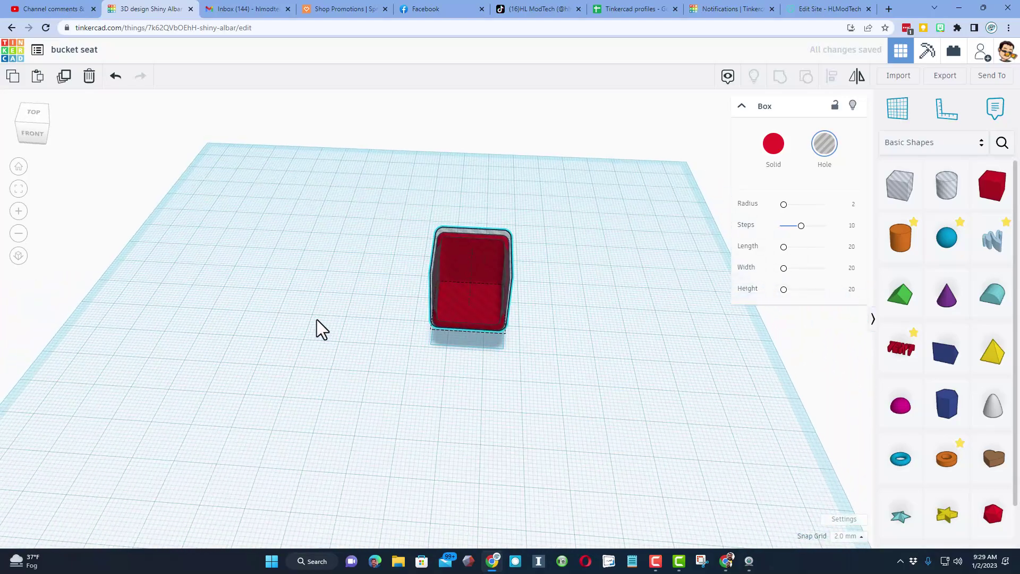
pyautogui.click(307, 257)
pyautogui.moveTo(423, 301); pyautogui.dragTo(552, 380)
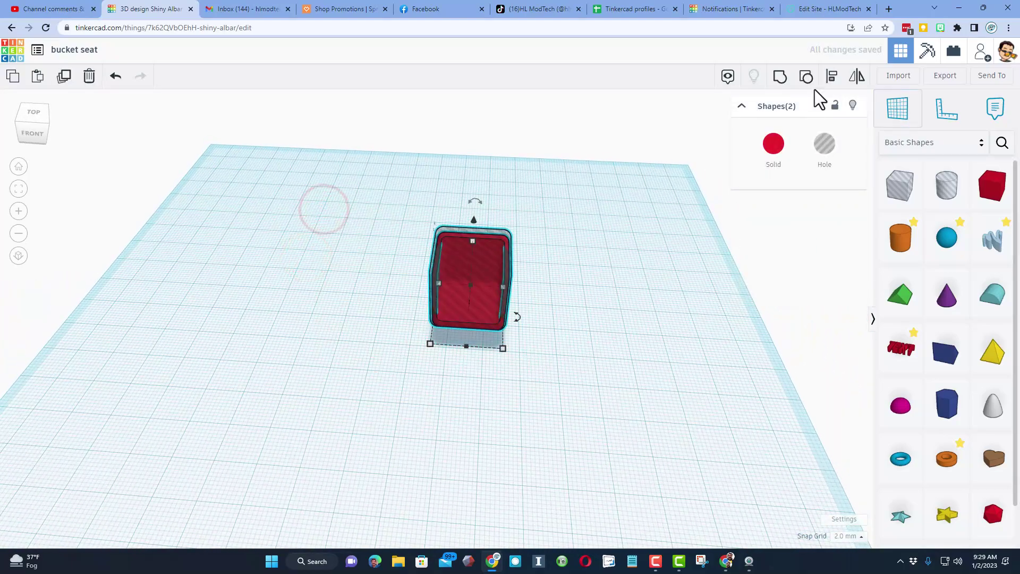
pyautogui.click(784, 79)
pyautogui.moveTo(296, 289); pyautogui.dragTo(531, 275, button='right')
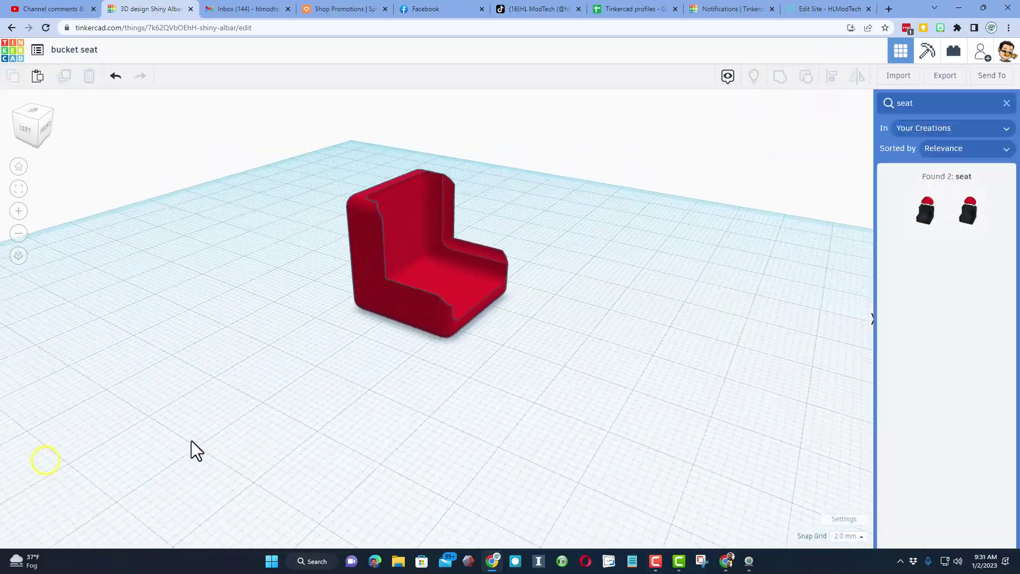
# Edit the hole box inside the seat group, widening it to 34 mm side to side, and leave the group.
pyautogui.moveTo(473, 281); pyautogui.dragTo(450, 293, button='right')
pyautogui.click(458, 280)
pyautogui.hotkey('ctrl', 'shift', 'g')
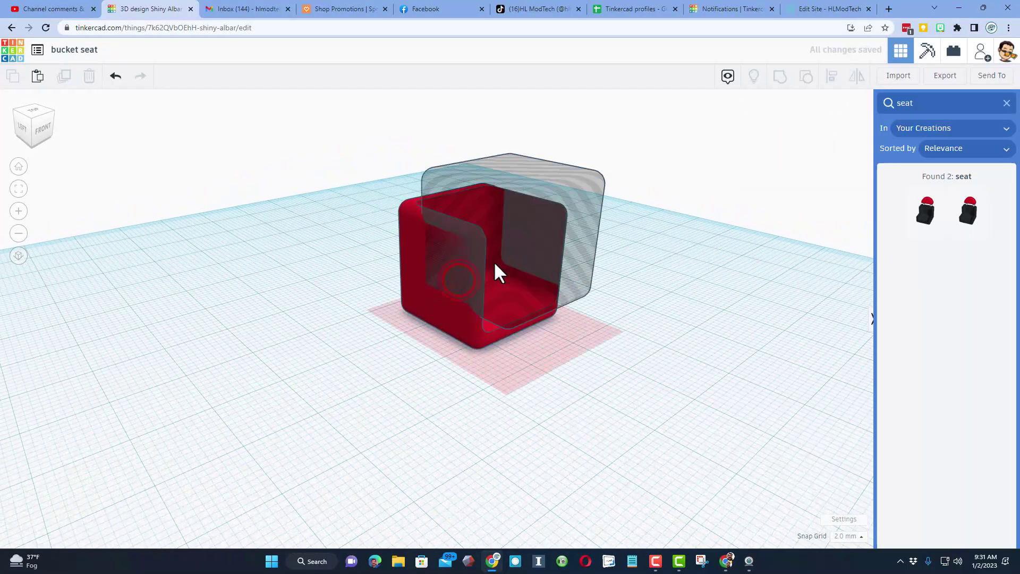
pyautogui.click(502, 256)
pyautogui.moveTo(460, 319); pyautogui.dragTo(586, 292, button='right')
pyautogui.moveTo(606, 286); pyautogui.dragTo(643, 274)
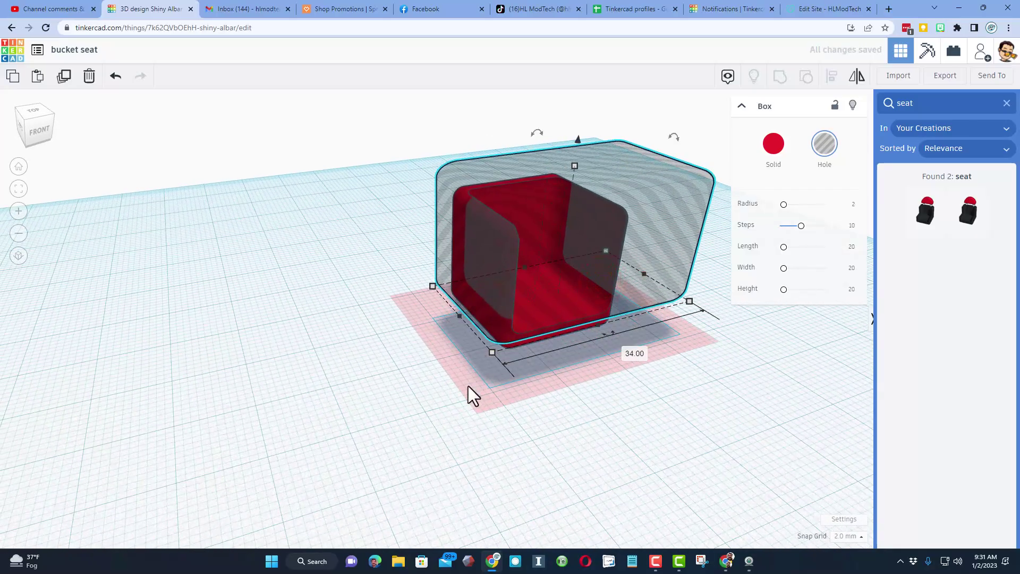
pyautogui.click(323, 364)
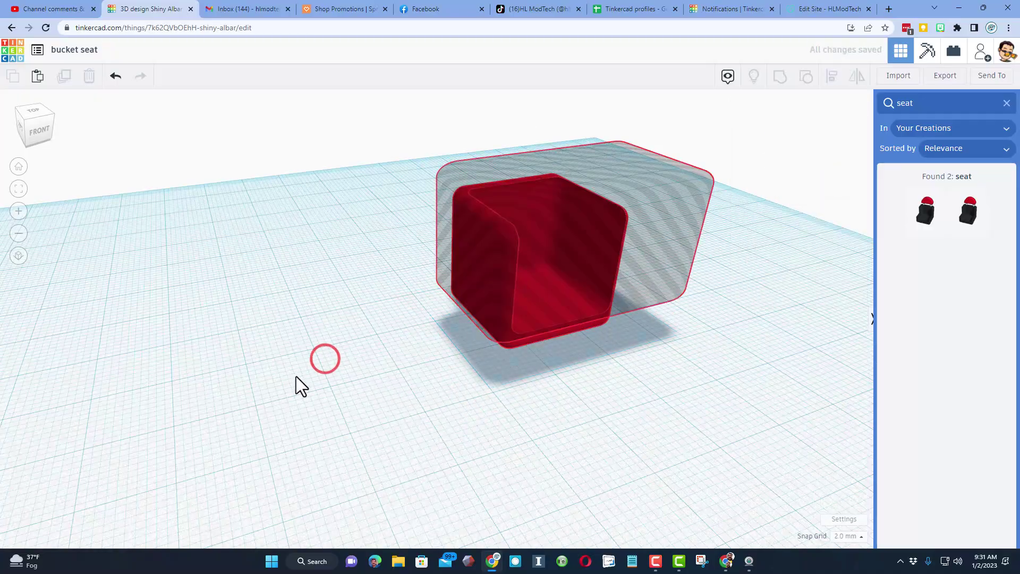
pyautogui.click(292, 377)
pyautogui.moveTo(341, 372); pyautogui.dragTo(266, 363, button='right')
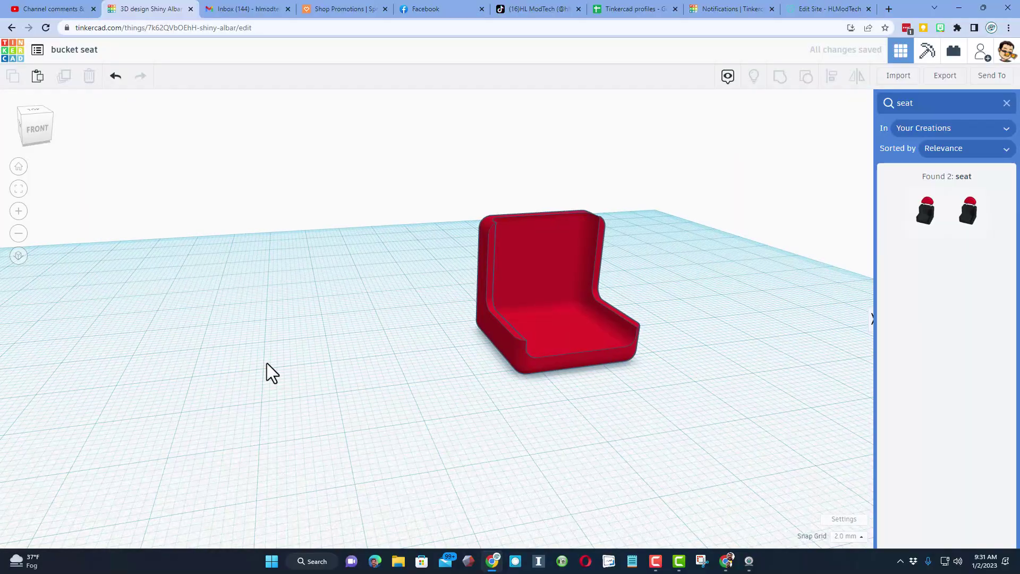
# Place a round roof shape beside the seat and set its front-to-back depth to 6 mm.
pyautogui.moveTo(501, 341); pyautogui.dragTo(646, 403, button='right')
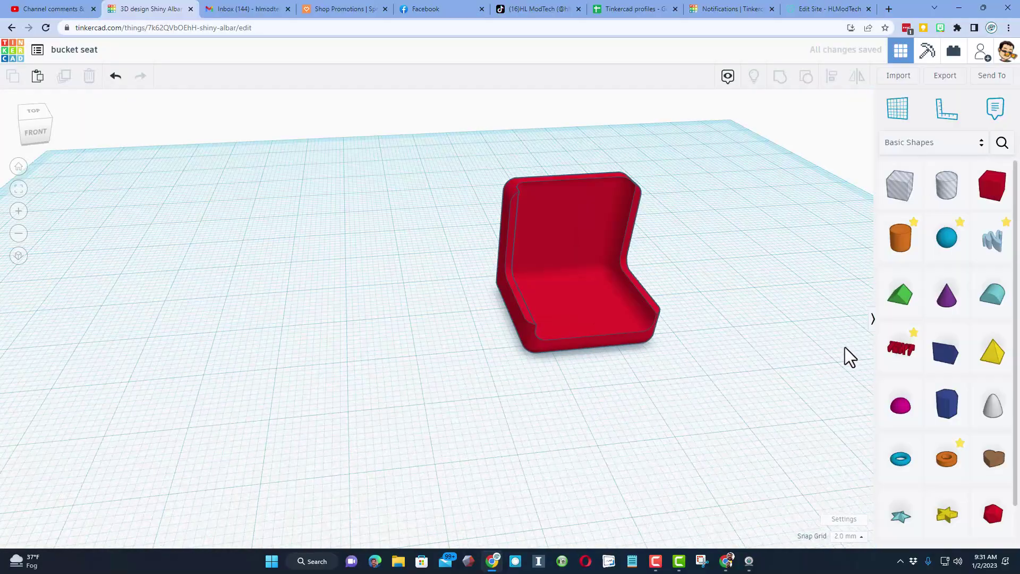
pyautogui.moveTo(986, 307); pyautogui.dragTo(387, 338)
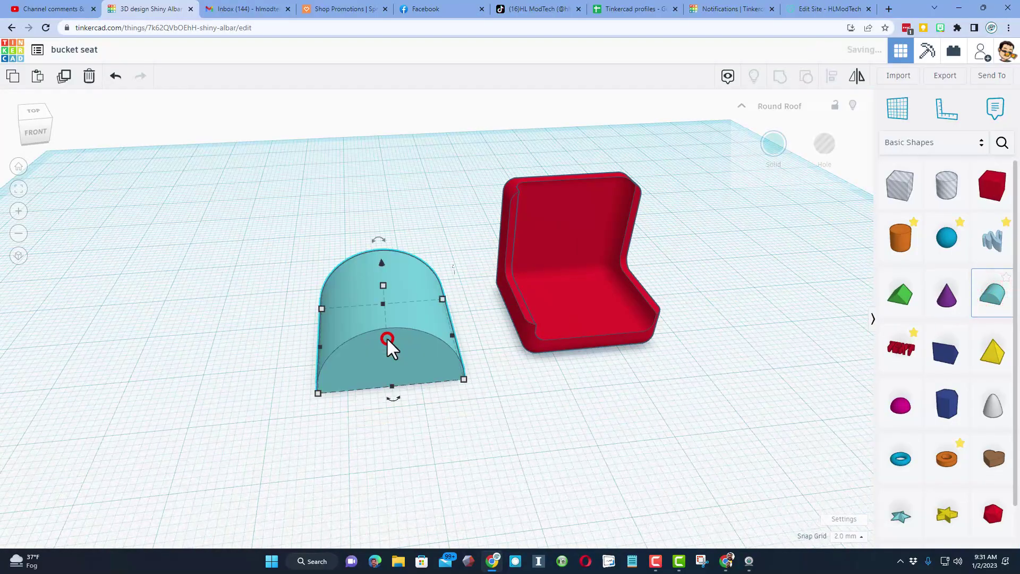
pyautogui.click(391, 386)
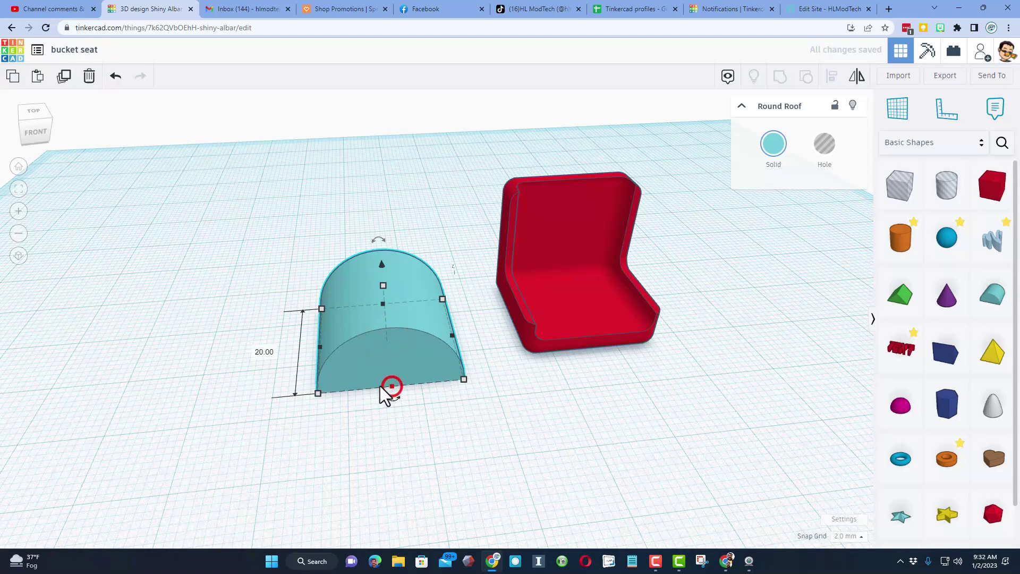
pyautogui.click(265, 353)
pyautogui.write('6')
pyautogui.press('Return')
# Set the round roof's width to 16 mm and reduce its height to flatten the arch slightly.
pyautogui.click(319, 329)
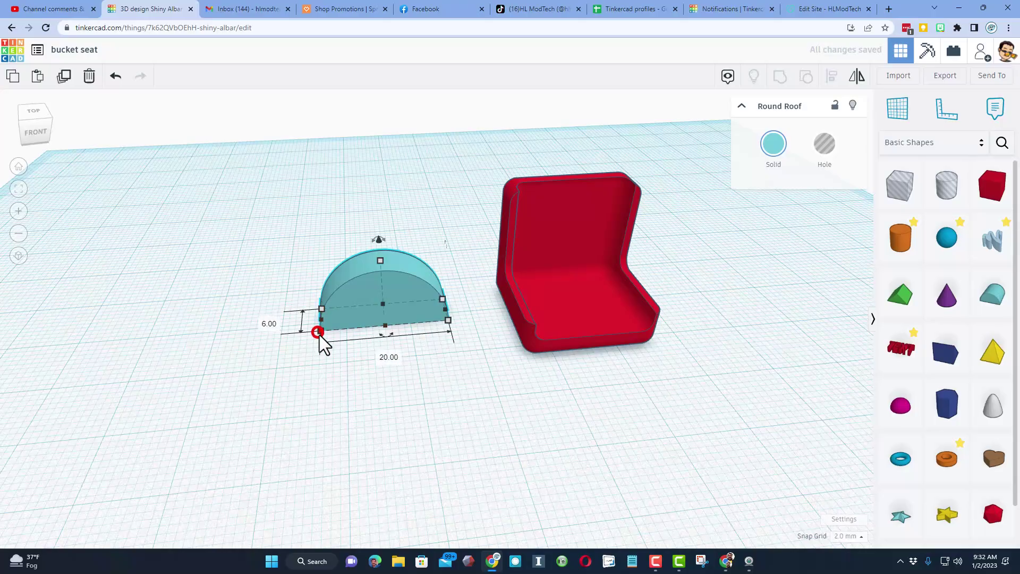
pyautogui.click(388, 357)
pyautogui.write('16')
pyautogui.press('Return')
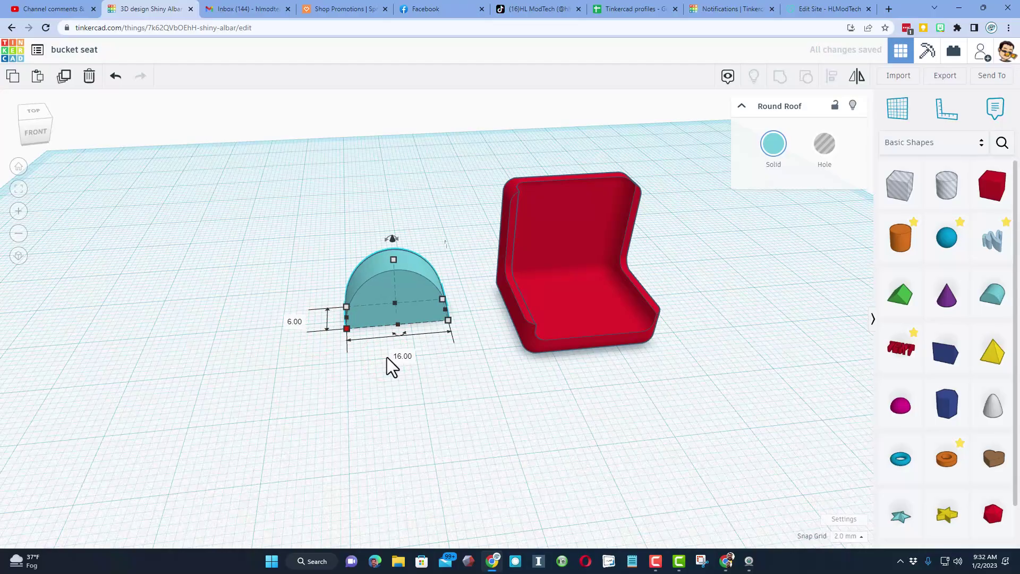
pyautogui.click(393, 259)
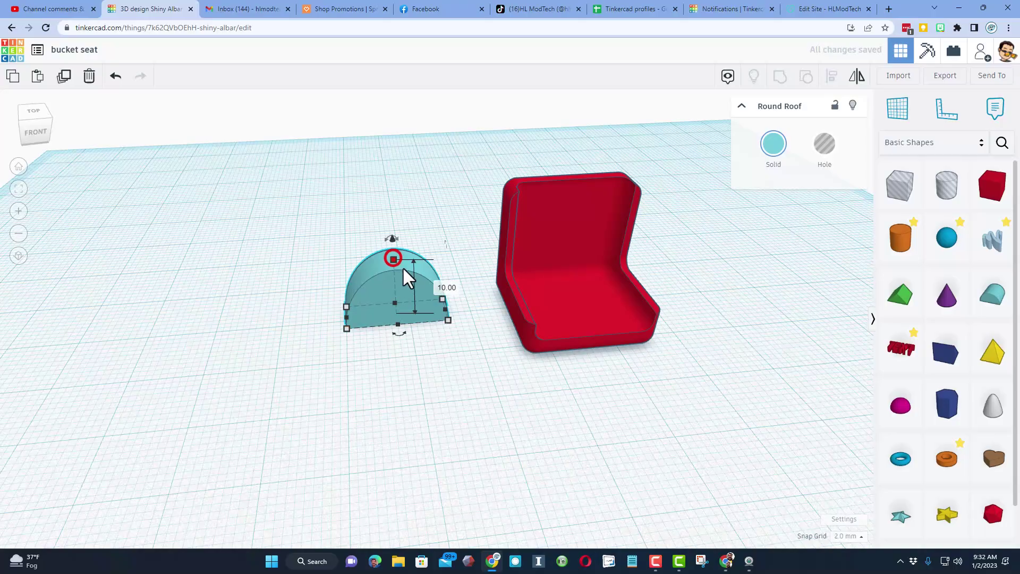
pyautogui.click(445, 288)
pyautogui.click(265, 406)
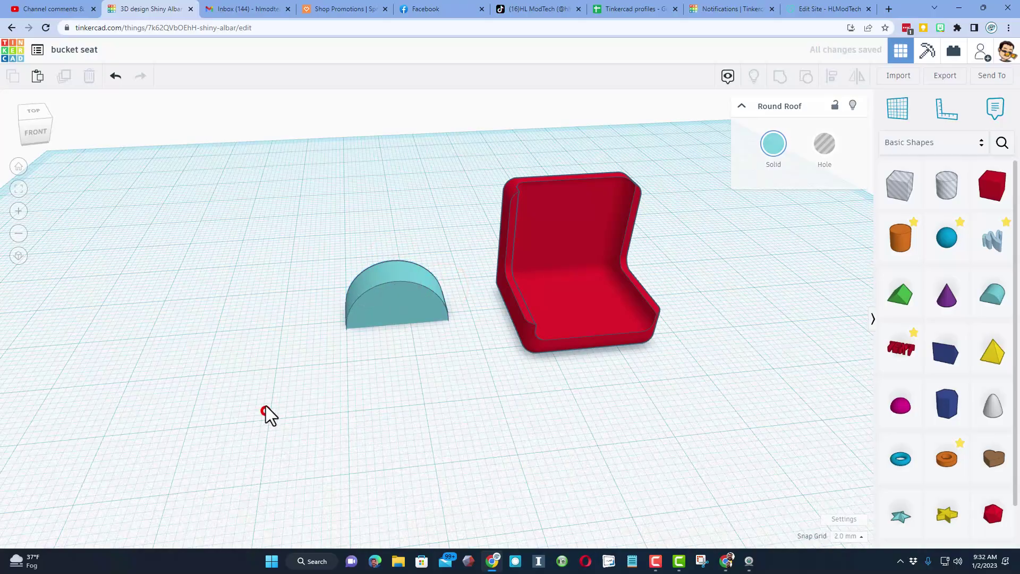
# Colour the round roof yellow.
pyautogui.moveTo(289, 379); pyautogui.dragTo(374, 355, button='right')
pyautogui.click(350, 367)
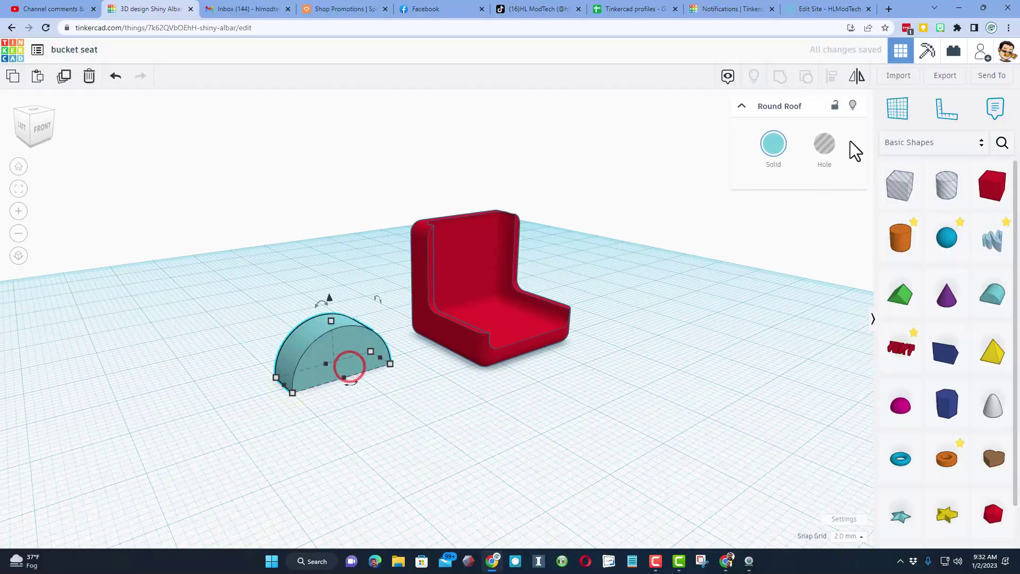
pyautogui.click(772, 148)
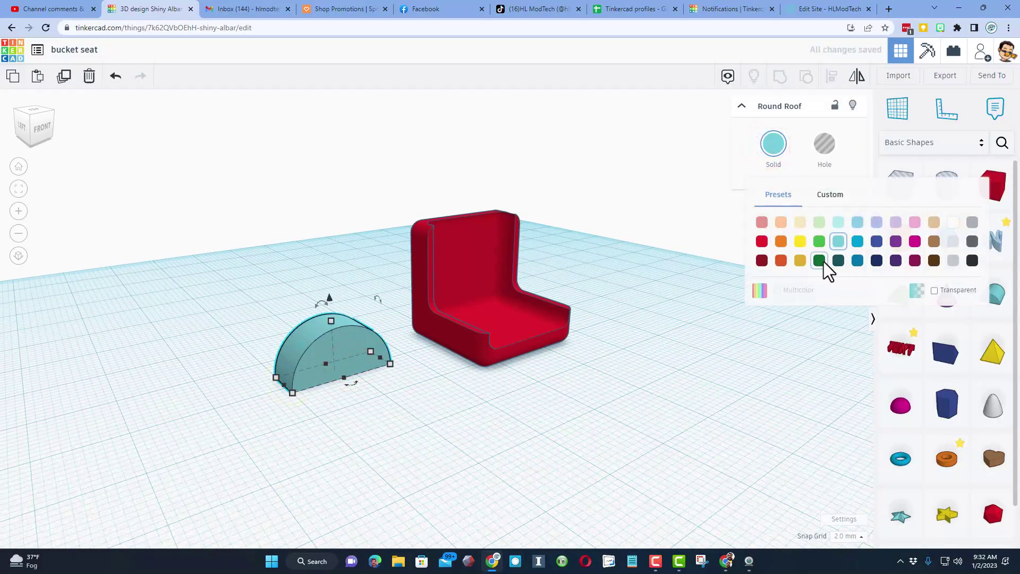
pyautogui.click(801, 242)
# Change the seat's colour to dark blue.
pyautogui.click(505, 297)
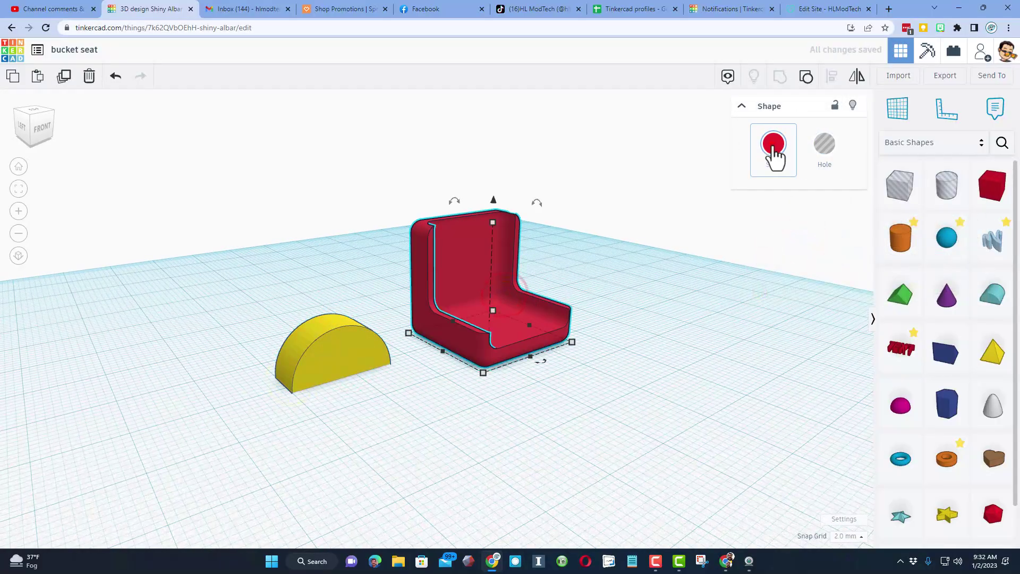
pyautogui.click(773, 148)
pyautogui.click(876, 260)
pyautogui.click(501, 373)
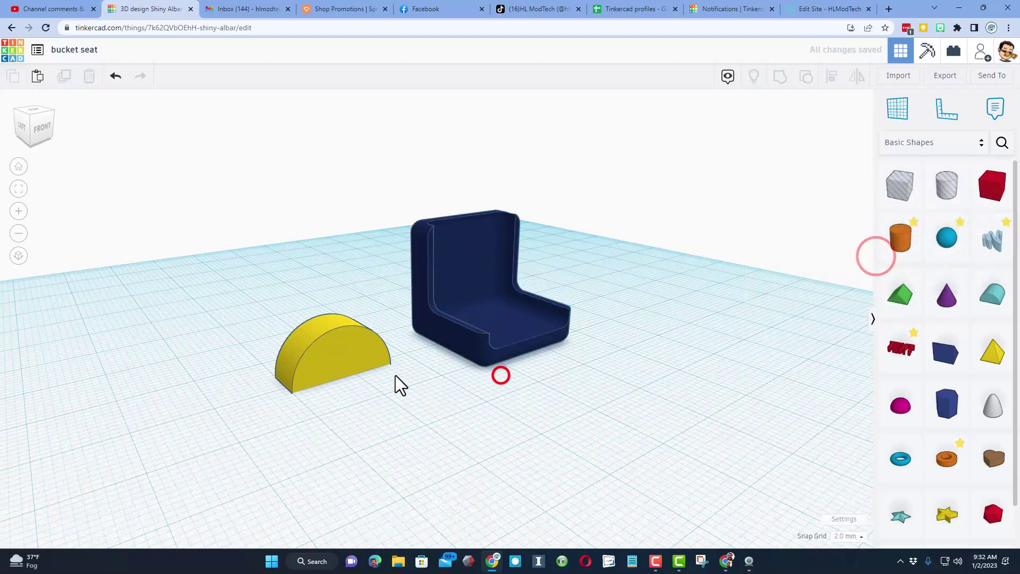
pyautogui.moveTo(369, 372); pyautogui.dragTo(248, 451, button='right')
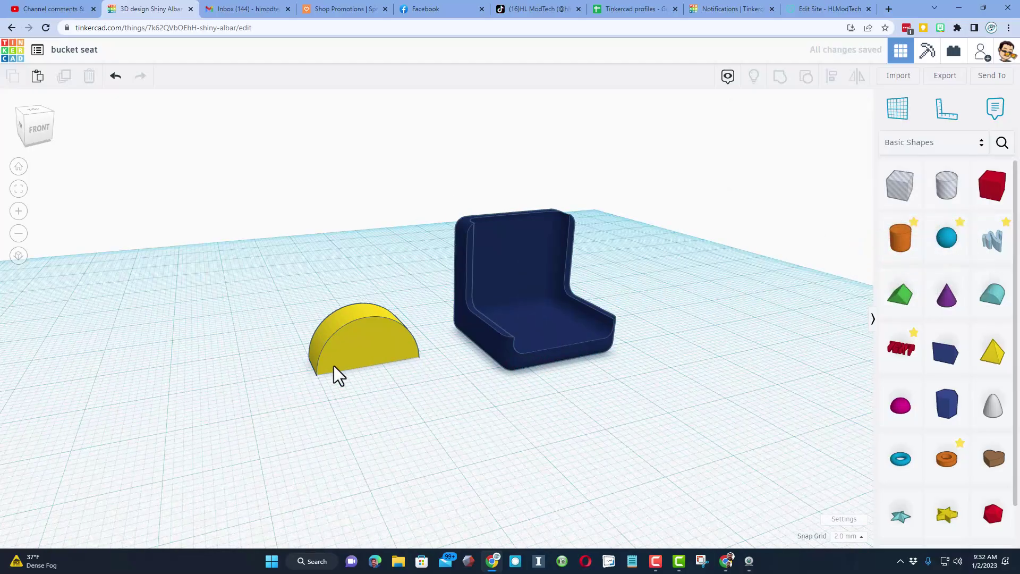
# Place a cylinder in front of the round roof and scale it down uniformly to a height of 2 mm.
pyautogui.click(903, 237)
pyautogui.click(416, 405)
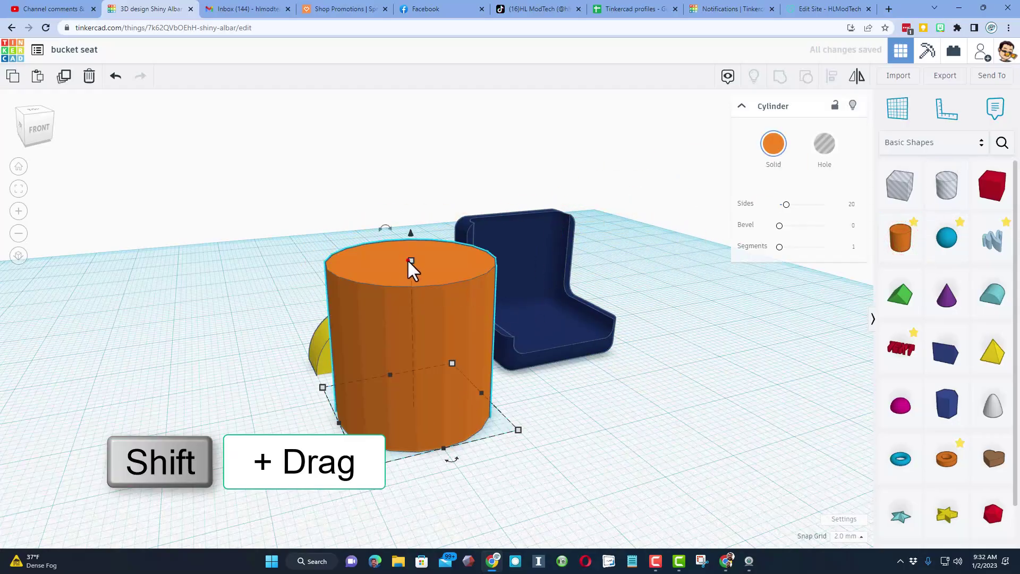
pyautogui.keyDown('shift'); pyautogui.moveTo(411, 260); pyautogui.dragTo(417, 386); pyautogui.keyUp('shift')
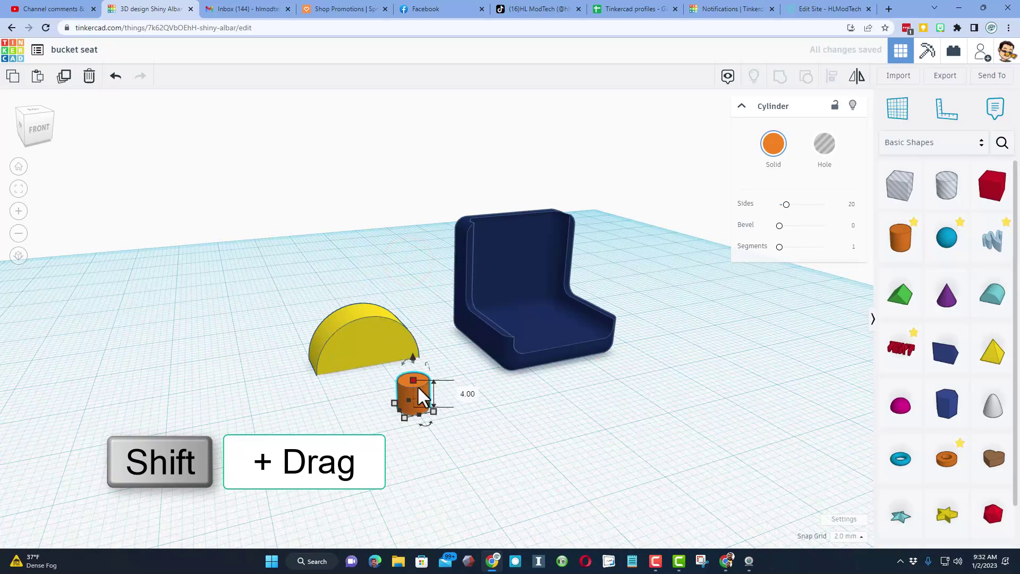
pyautogui.write('2')
pyautogui.press('Return')
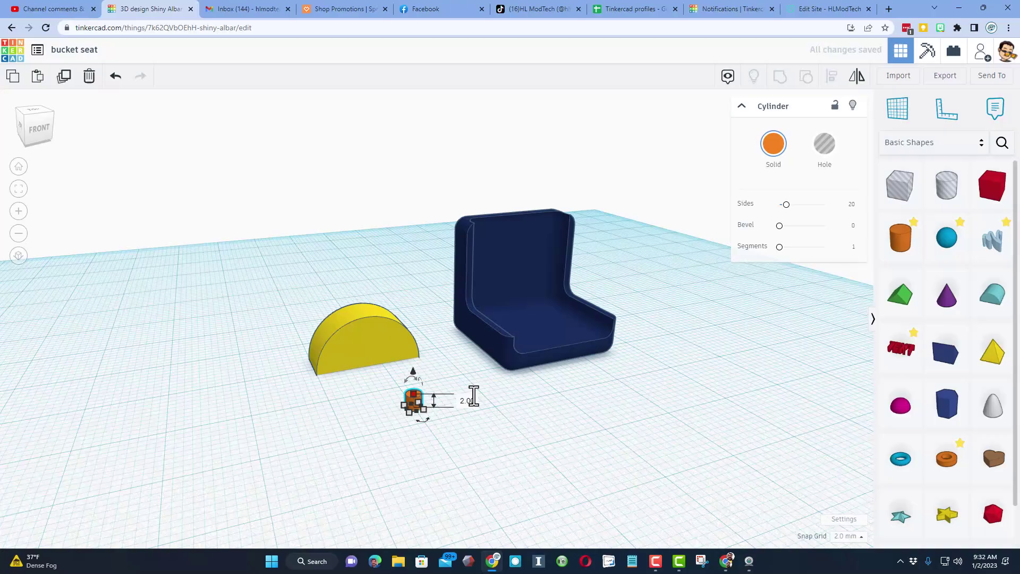
# Stretch the small cylinder to 6 mm tall and move it in front of the round roof's left end.
pyautogui.click(462, 394)
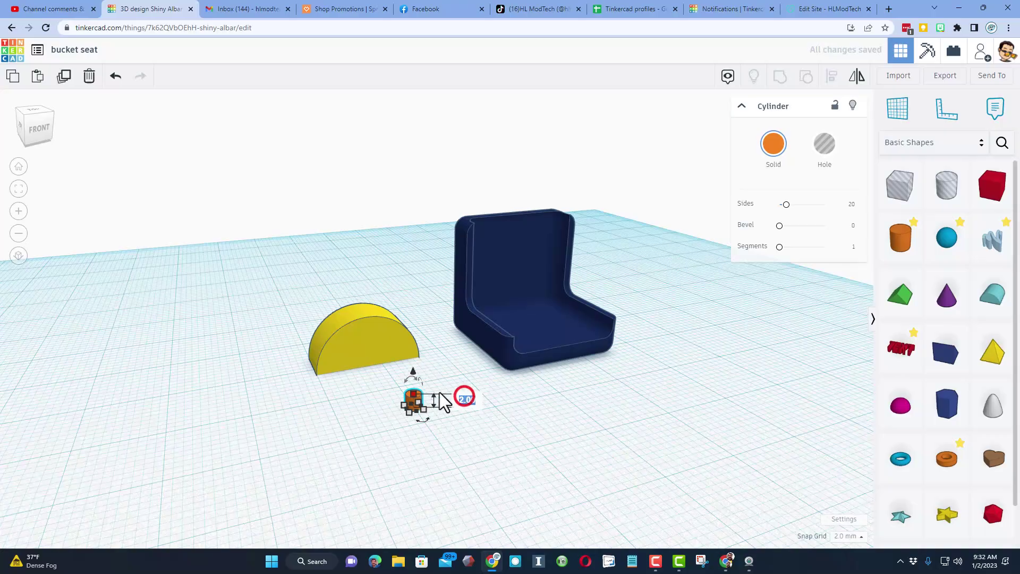
pyautogui.click(451, 374)
pyautogui.moveTo(410, 394); pyautogui.dragTo(413, 367)
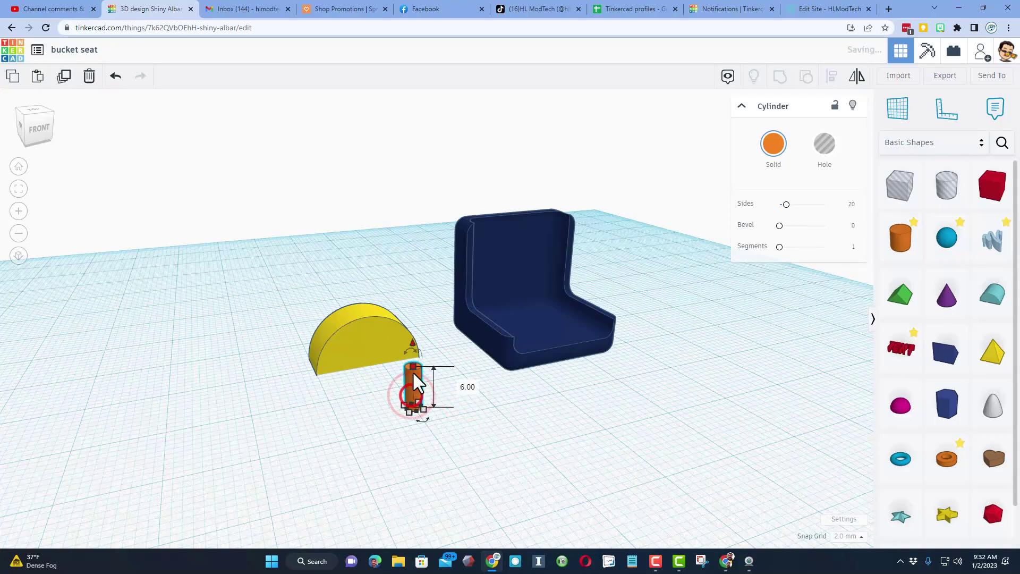
pyautogui.click(351, 379)
pyautogui.moveTo(391, 401); pyautogui.dragTo(423, 389, button='right')
pyautogui.moveTo(419, 378); pyautogui.dragTo(364, 340)
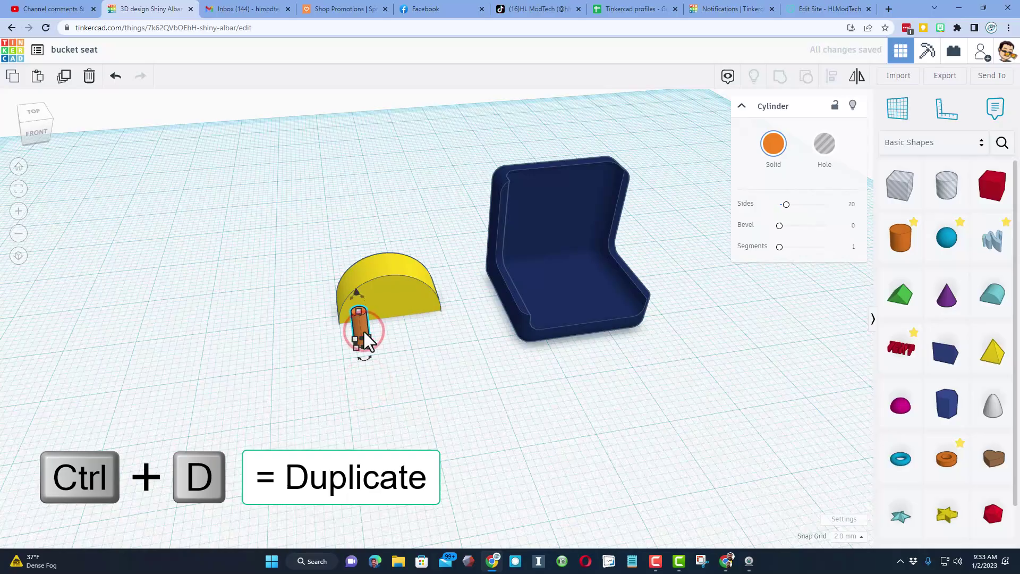
# Duplicate the thin cylinder and shift the copy sideways towards the round roof's other end to form a second headrest post.
pyautogui.hotkey('ctrl', 'd')
pyautogui.press('Right')
pyautogui.press('Right')
pyautogui.press('Right')
pyautogui.press('Right')
pyautogui.press('Right')
pyautogui.press('Right')
pyautogui.press('Right')
pyautogui.press('Right')
pyautogui.press('Right')
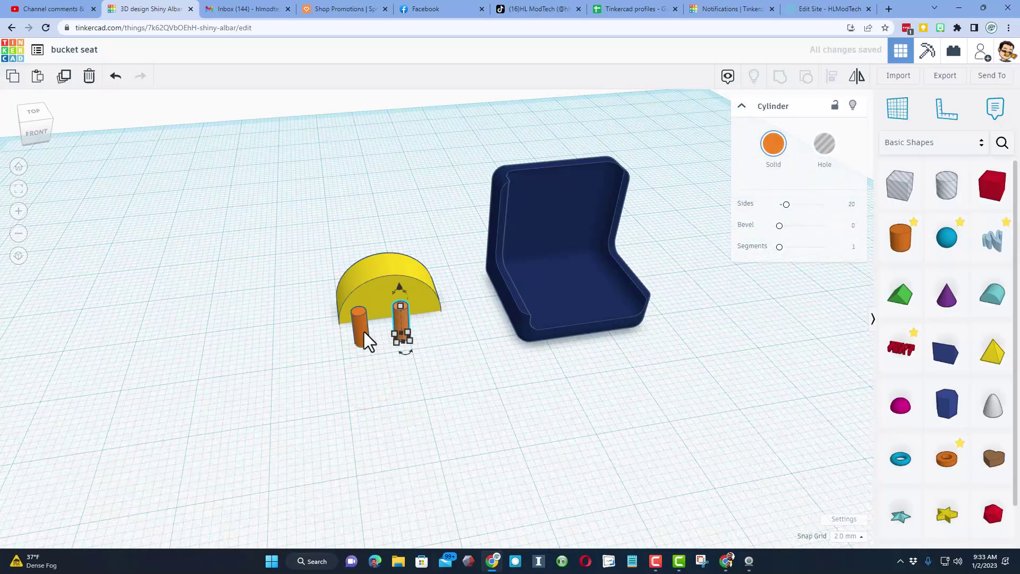
pyautogui.click(403, 364)
# Group the two thin cylinders into one object.
pyautogui.moveTo(432, 336); pyautogui.dragTo(369, 322, button='right')
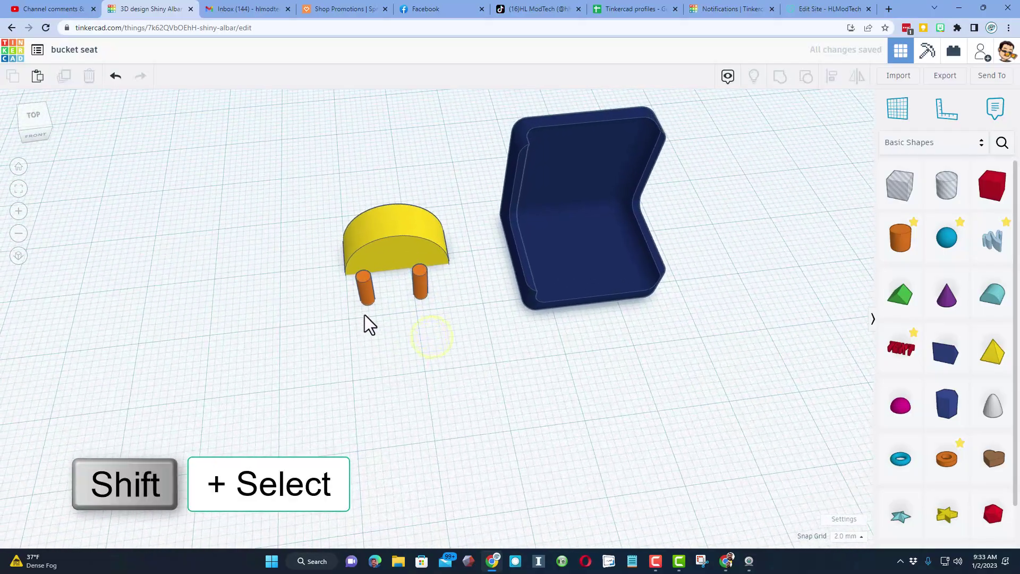
pyautogui.click(362, 293)
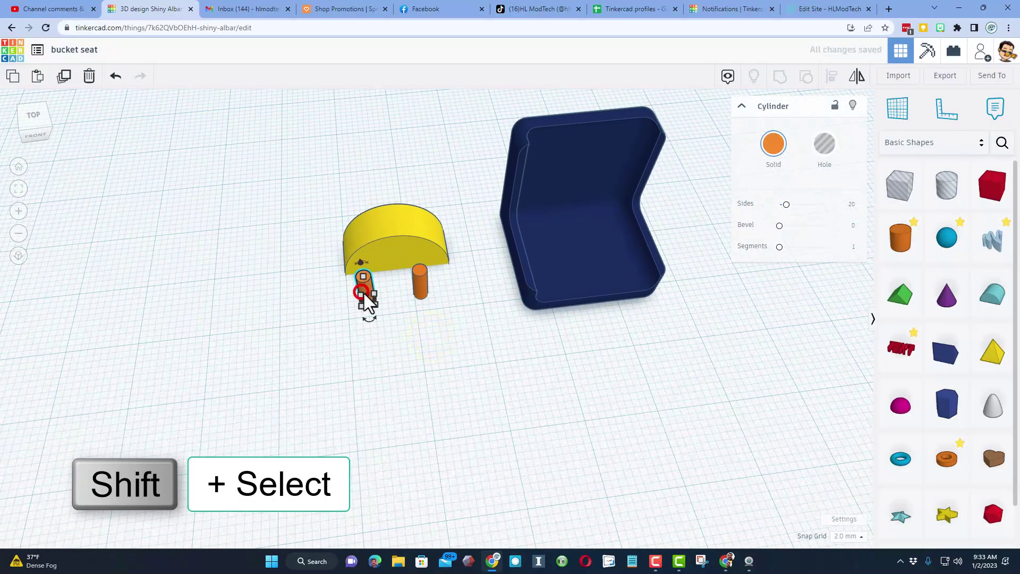
pyautogui.keyDown('shift'); pyautogui.click(416, 288); pyautogui.keyUp('shift')
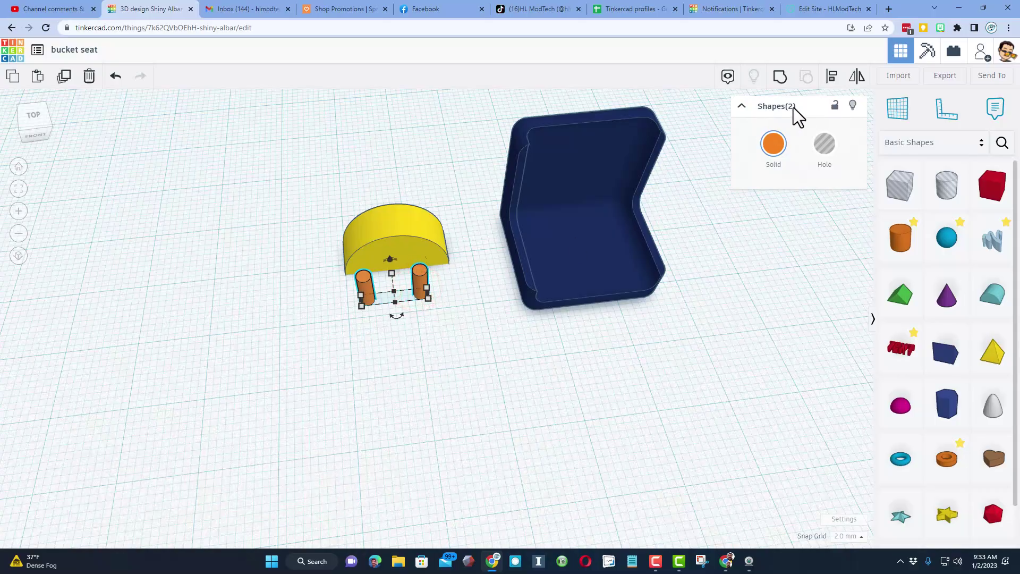
pyautogui.click(782, 77)
pyautogui.click(423, 385)
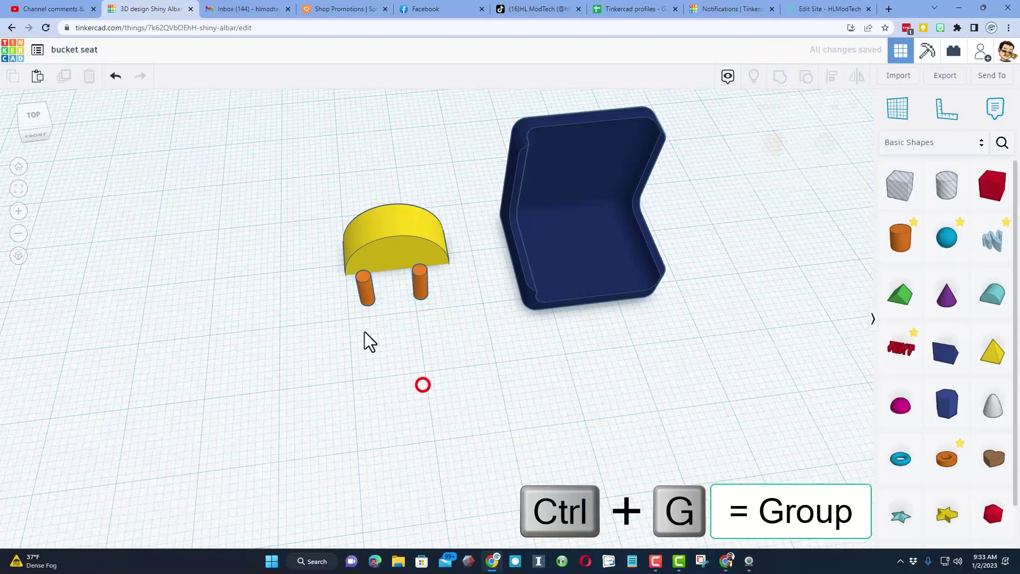
# Align the pair of posts with the round roof as anchor, centred in both horizontal directions and level with its top.
pyautogui.moveTo(309, 205); pyautogui.dragTo(444, 310)
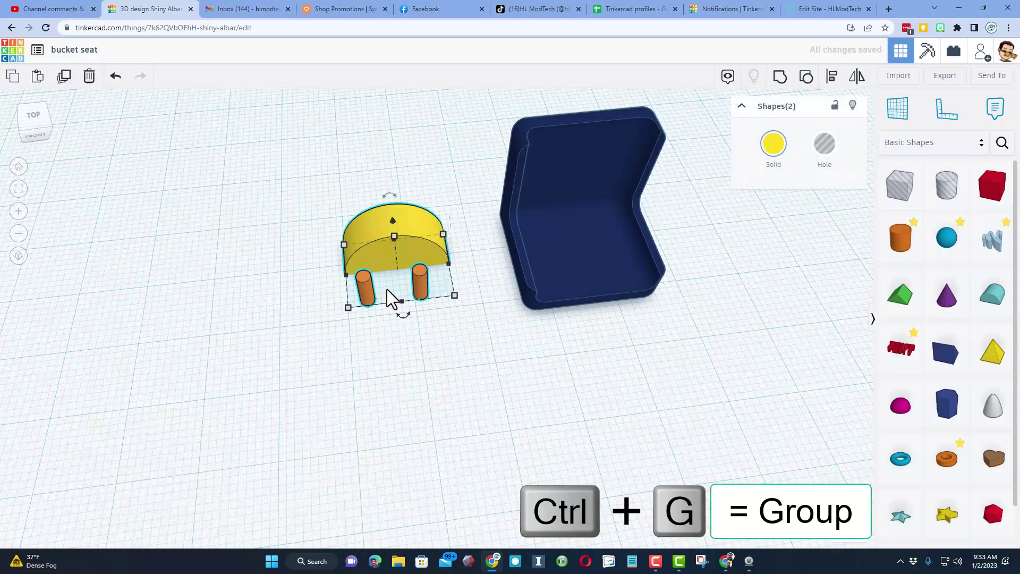
pyautogui.click(22, 132)
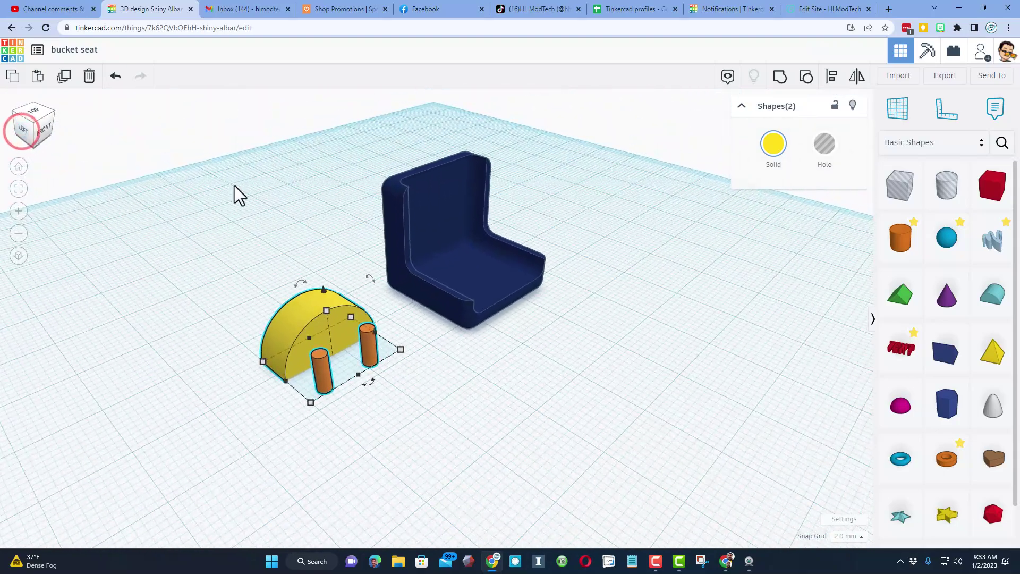
pyautogui.click(832, 80)
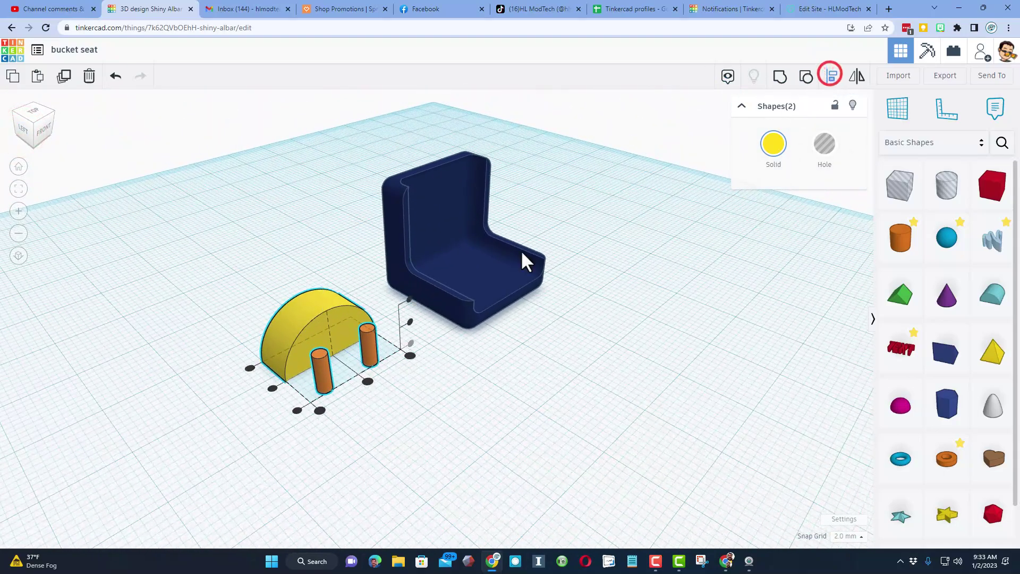
pyautogui.click(298, 324)
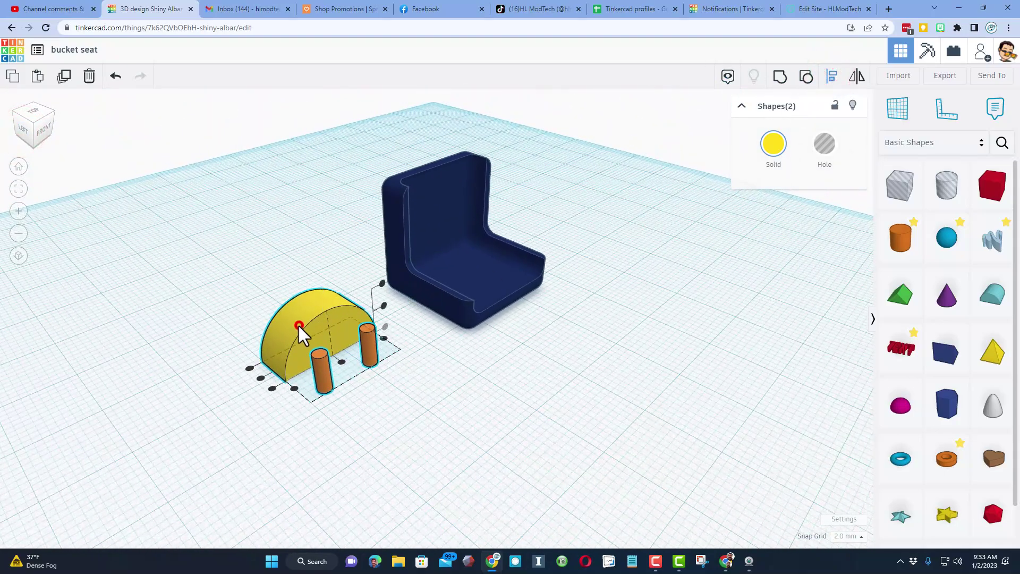
pyautogui.click(260, 378)
pyautogui.click(341, 362)
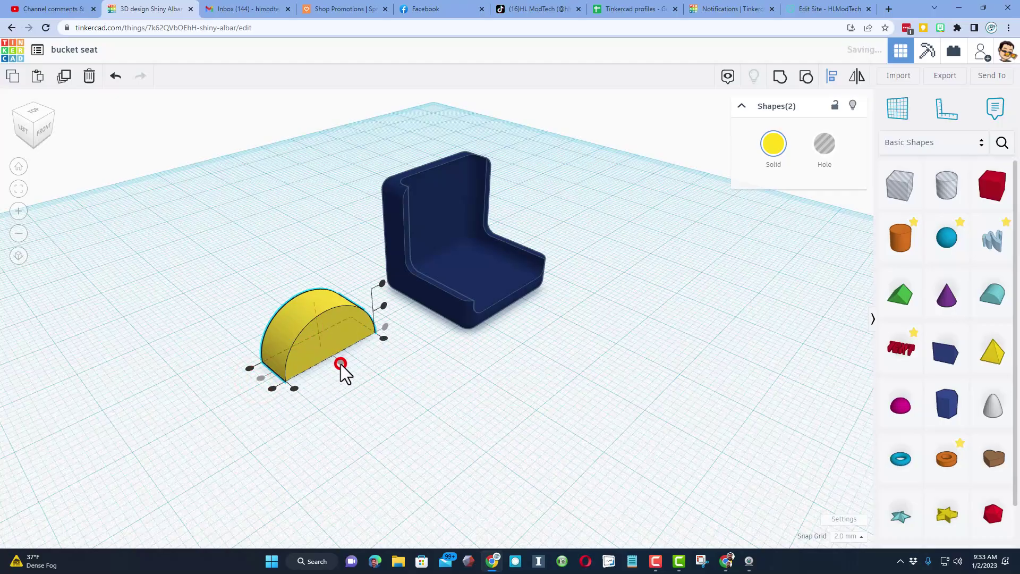
pyautogui.click(382, 284)
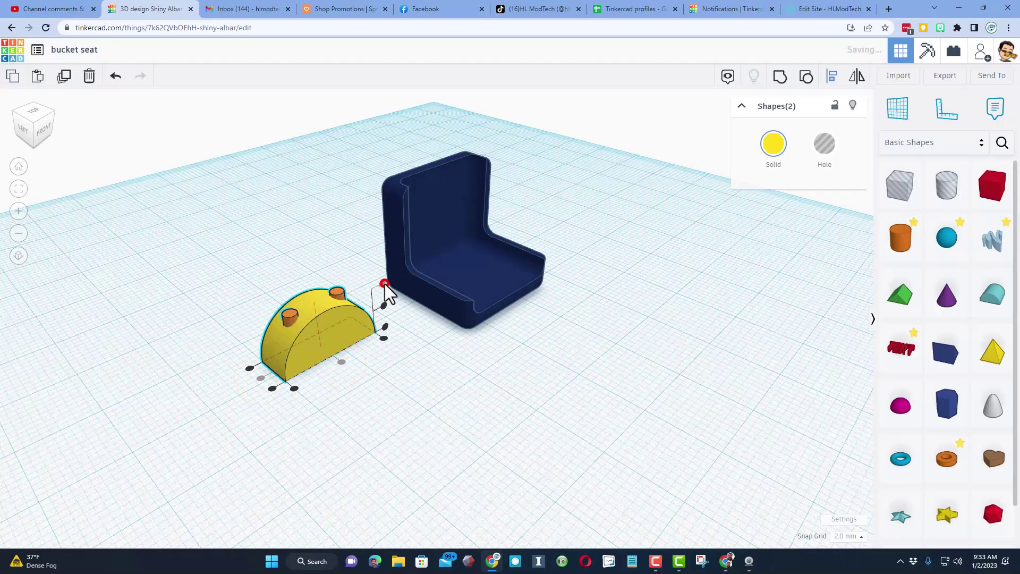
# Place a workplane on top of one post and drop the round roof onto it so it rests on both posts.
pyautogui.click(360, 365)
pyautogui.click(344, 342)
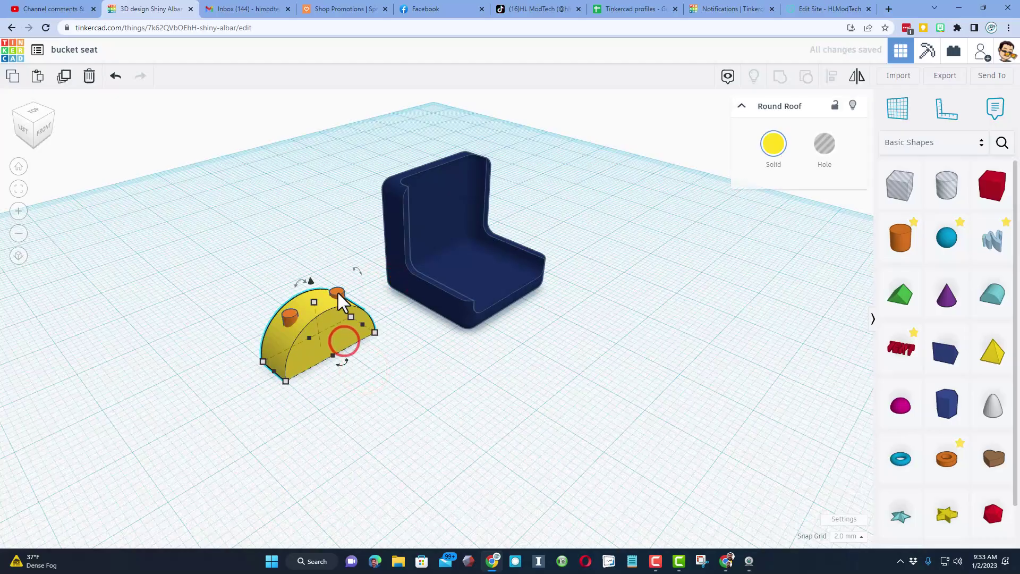
pyautogui.press('w')
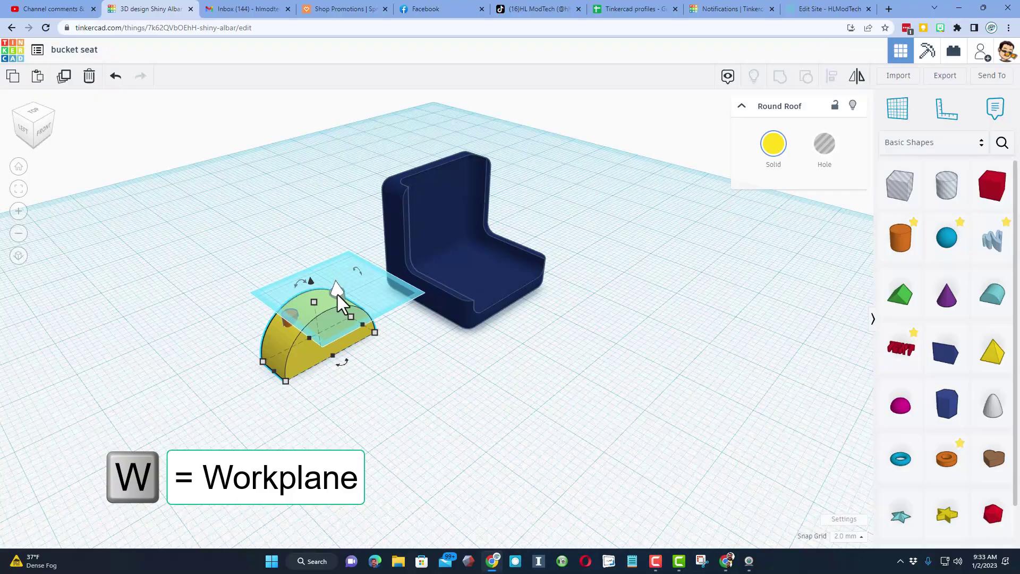
pyautogui.click(337, 295)
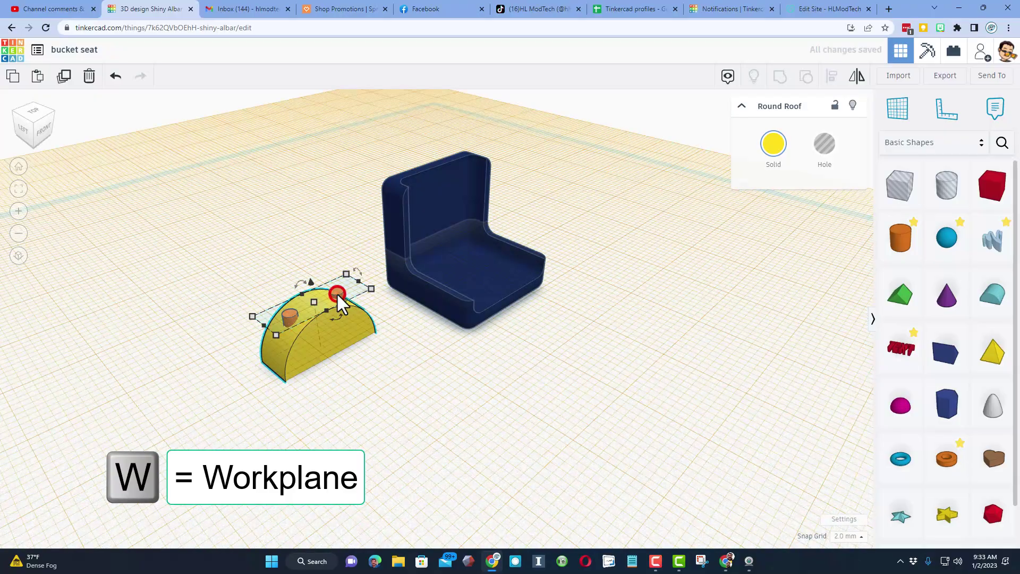
pyautogui.click(327, 342)
pyautogui.click(331, 360)
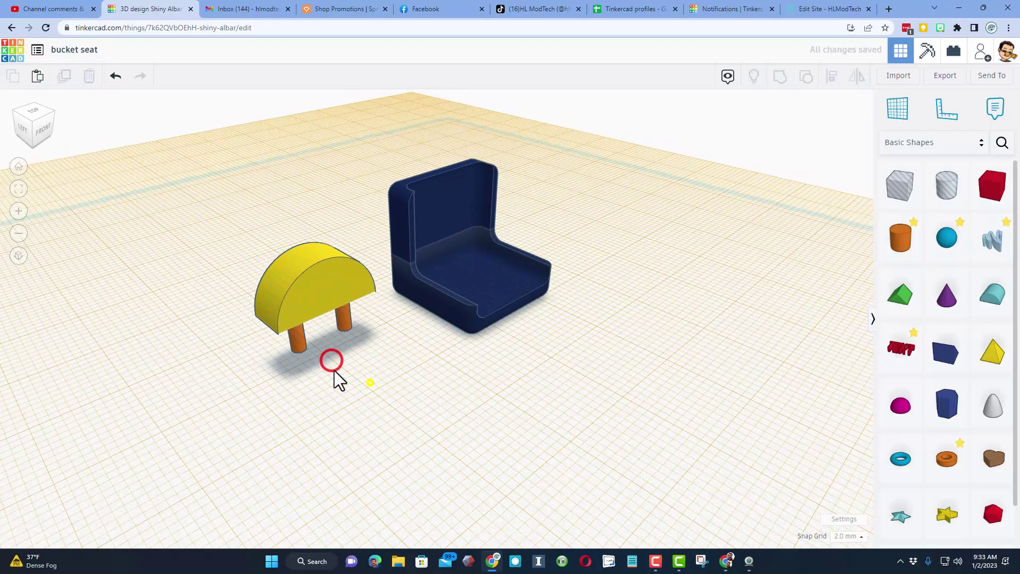
# Recolour the pair of headrest posts light grey.
pyautogui.moveTo(334, 371); pyautogui.dragTo(289, 330, button='right')
pyautogui.click(428, 355)
pyautogui.click(384, 337)
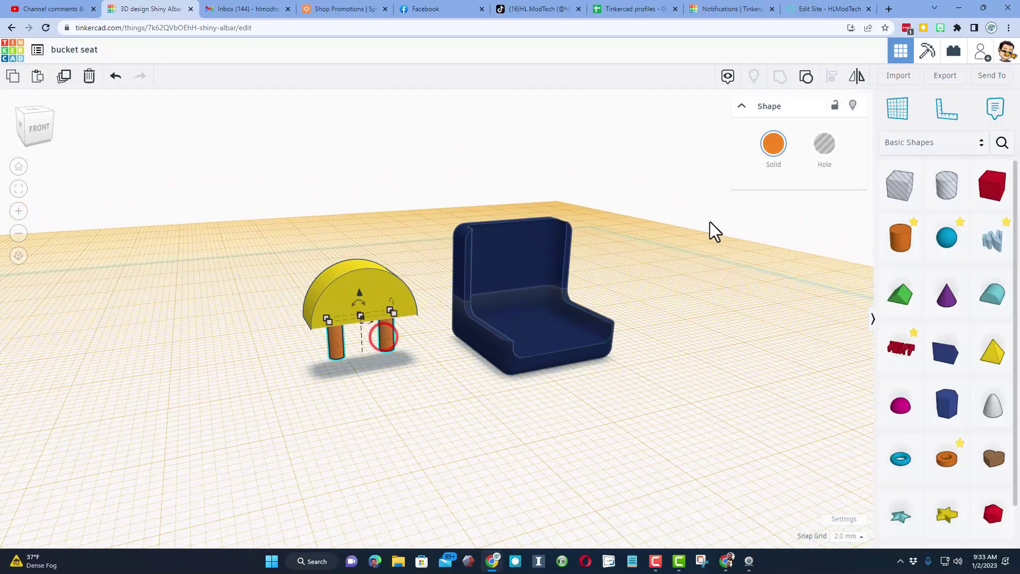
pyautogui.click(774, 143)
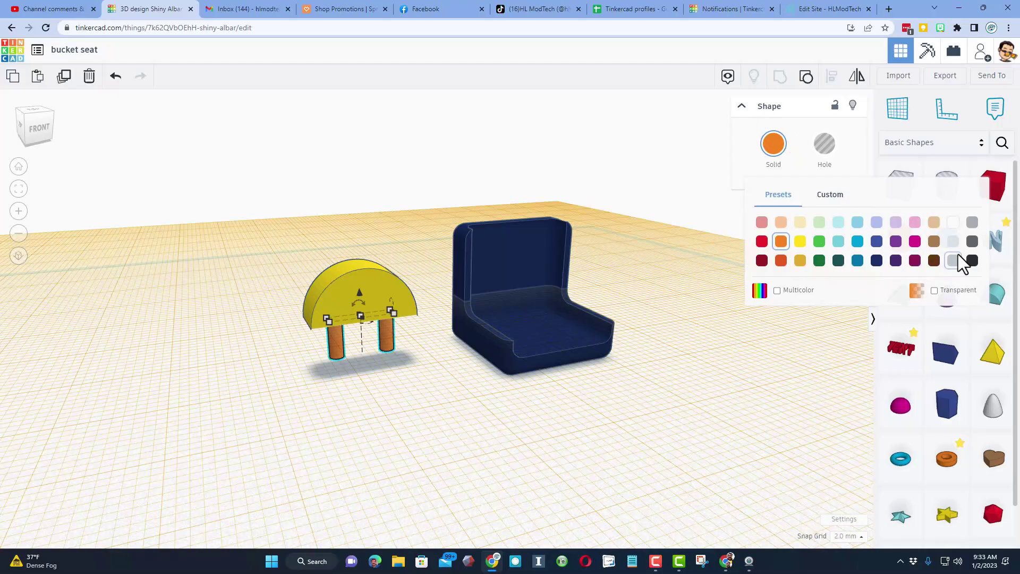
pyautogui.click(972, 222)
# Group the round roof and the posts into one headrest and turn on Multicolor to keep their separate colours.
pyautogui.click(571, 382)
pyautogui.moveTo(276, 269); pyautogui.dragTo(390, 343)
pyautogui.click(779, 76)
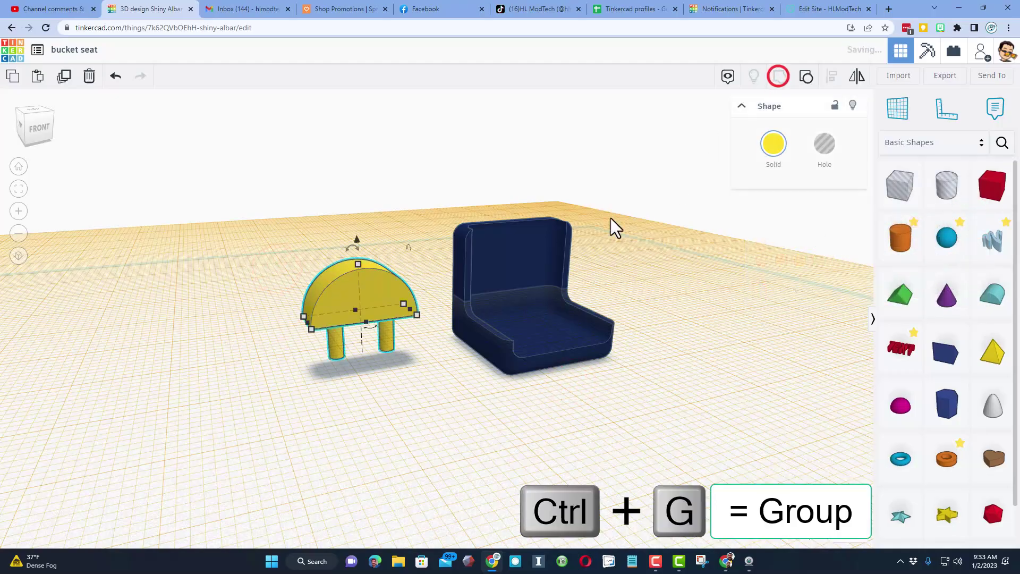
pyautogui.click(329, 307)
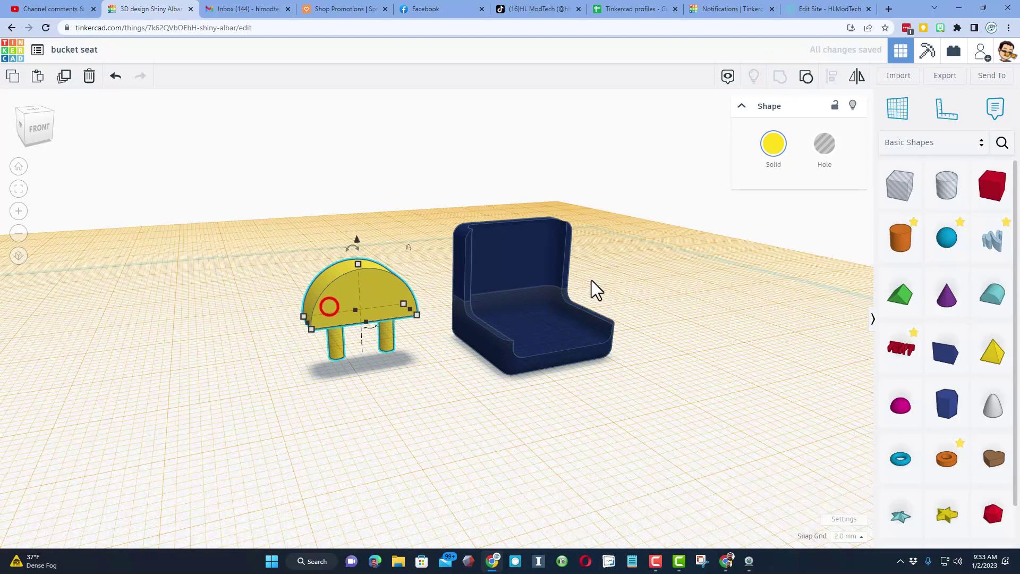
pyautogui.click(774, 149)
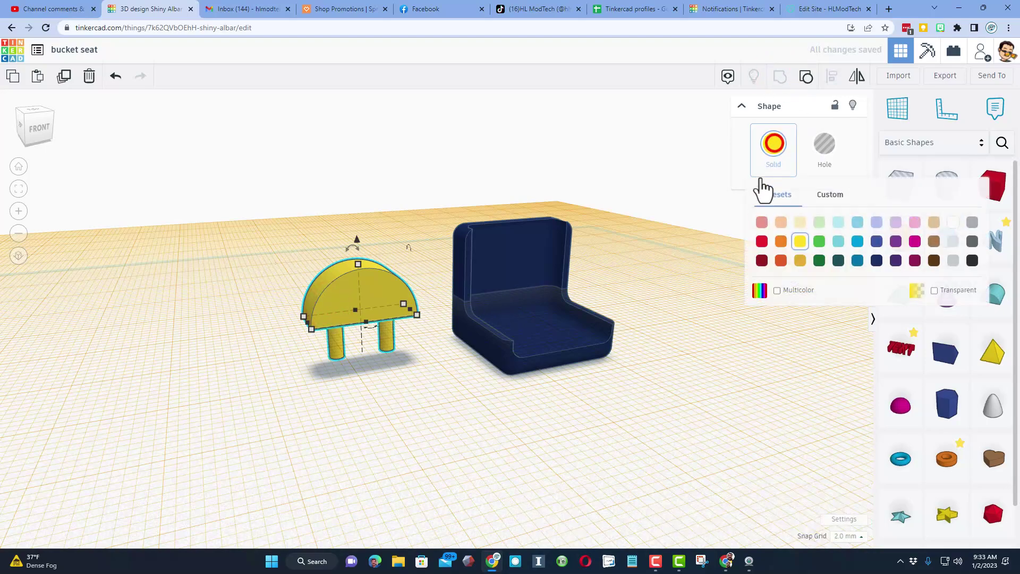
pyautogui.click(776, 291)
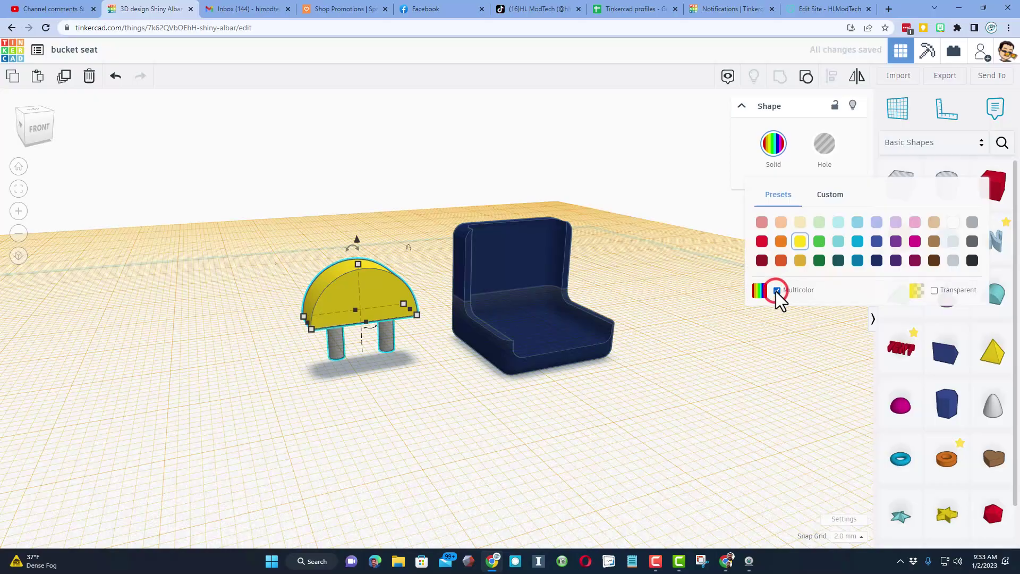
# Place a workplane on the top edge of the seat's backrest and drop the headrest to that level.
pyautogui.click(644, 382)
pyautogui.moveTo(644, 382); pyautogui.dragTo(617, 362, button='right')
pyautogui.press('w')
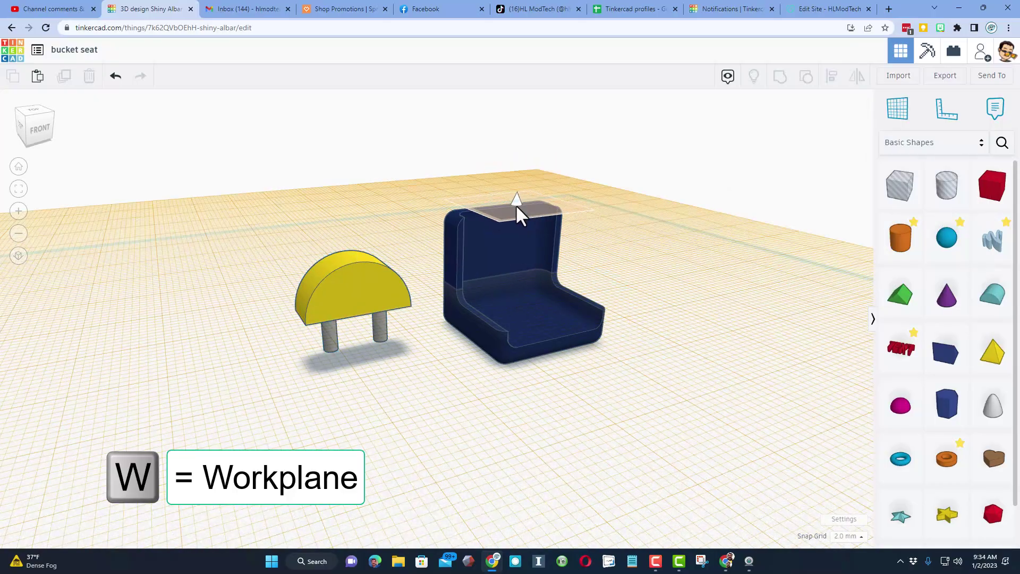
pyautogui.click(515, 205)
pyautogui.moveTo(489, 300); pyautogui.dragTo(558, 298, button='right')
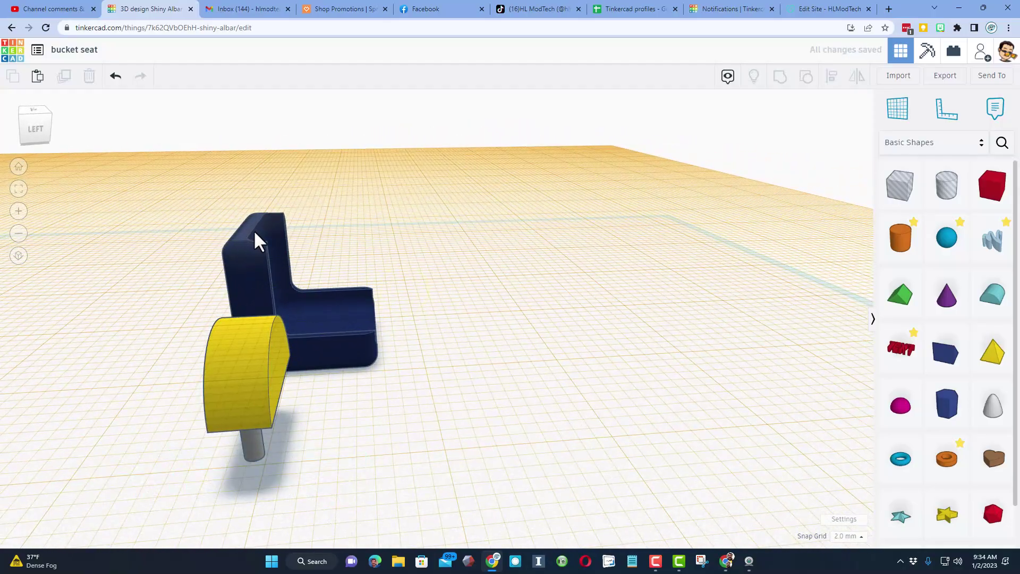
pyautogui.moveTo(253, 230); pyautogui.dragTo(349, 227, button='right')
pyautogui.press('d')
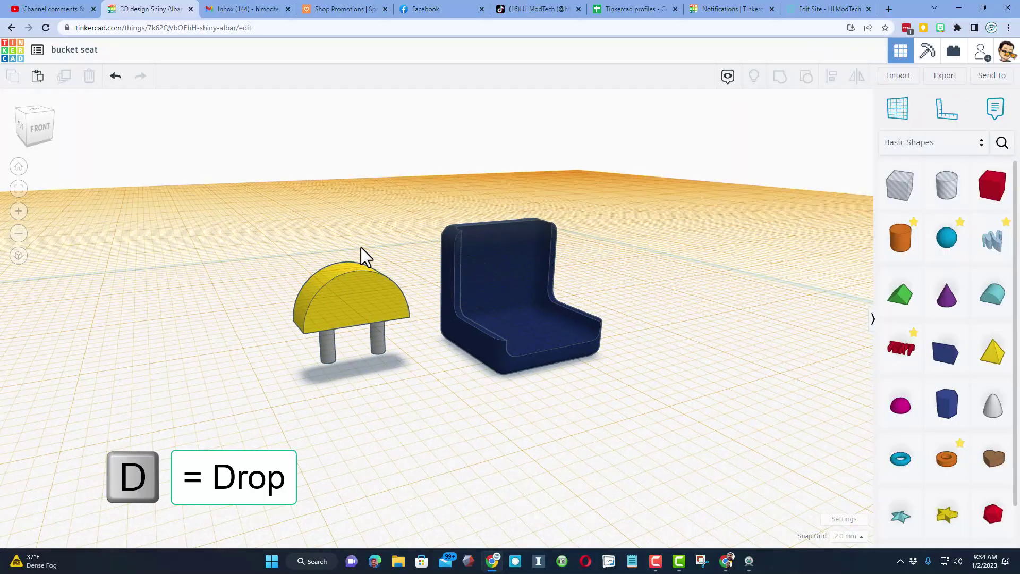
pyautogui.click(341, 279)
pyautogui.hotkey('ctrl', 'z')
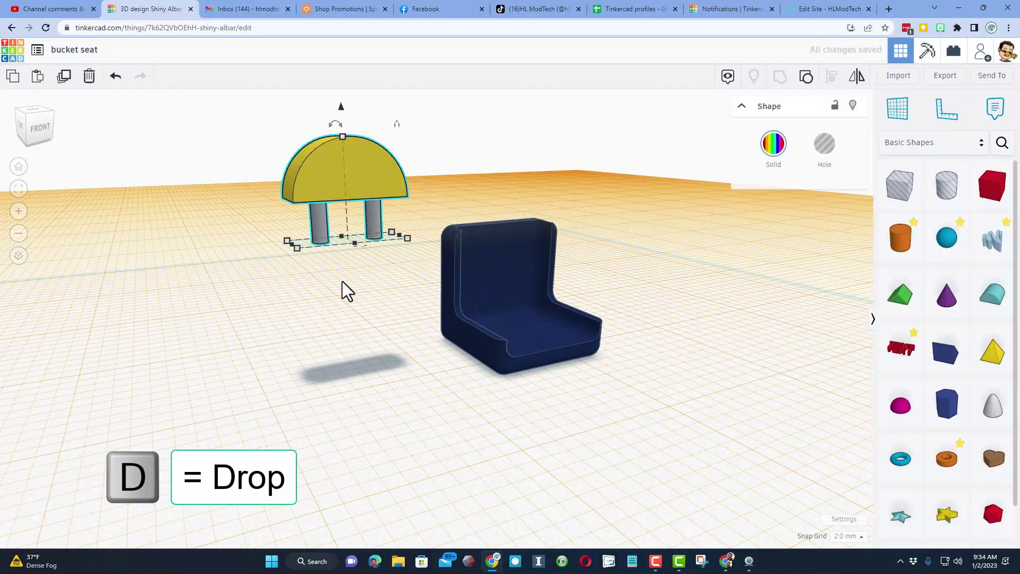
# Align the headrest and the seat so they are centred across the width and lined up at the back.
pyautogui.moveTo(549, 308); pyautogui.dragTo(495, 307, button='right')
pyautogui.scroll(-2, 495, 306)
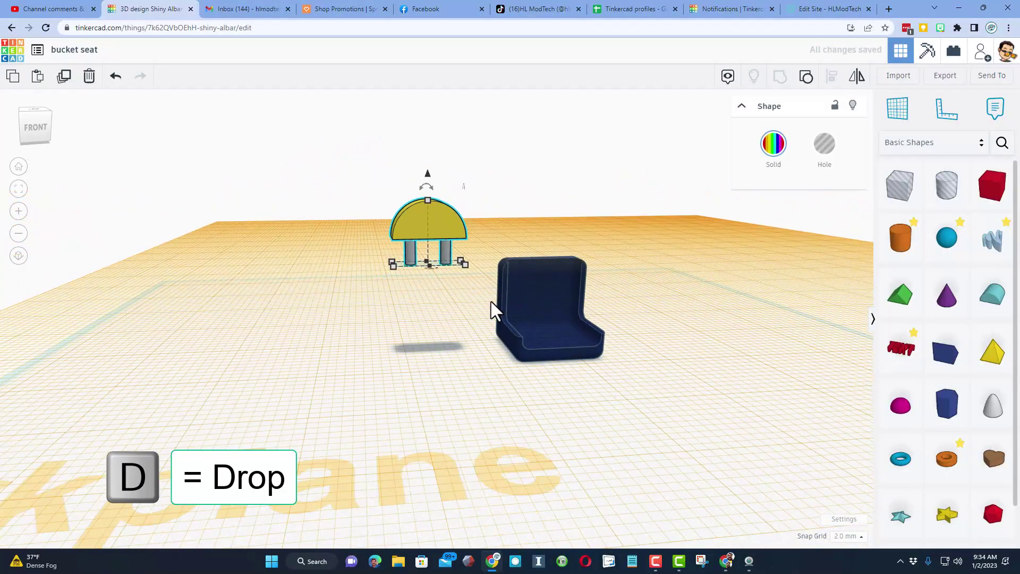
pyautogui.moveTo(362, 189); pyautogui.dragTo(632, 380)
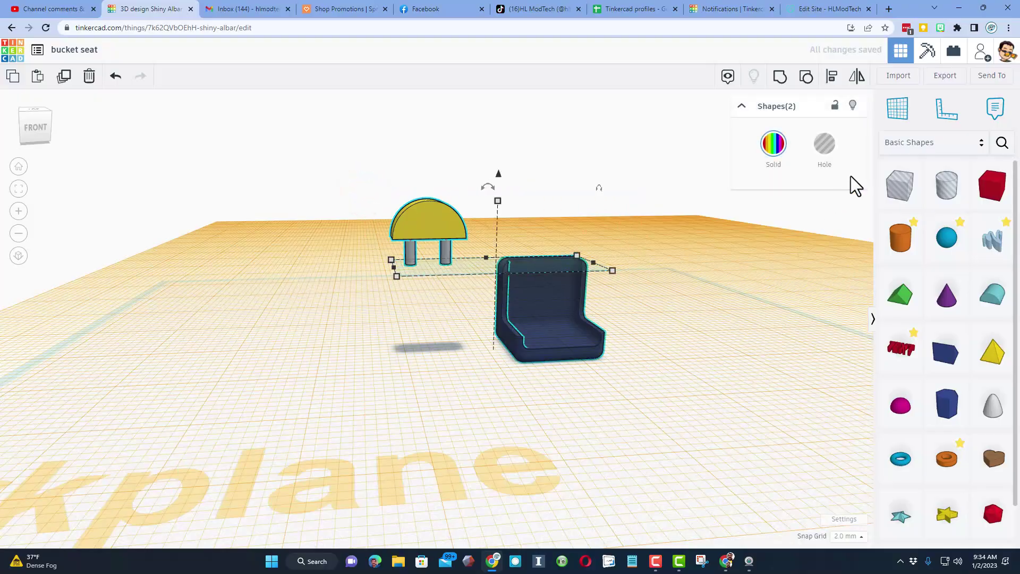
pyautogui.click(832, 76)
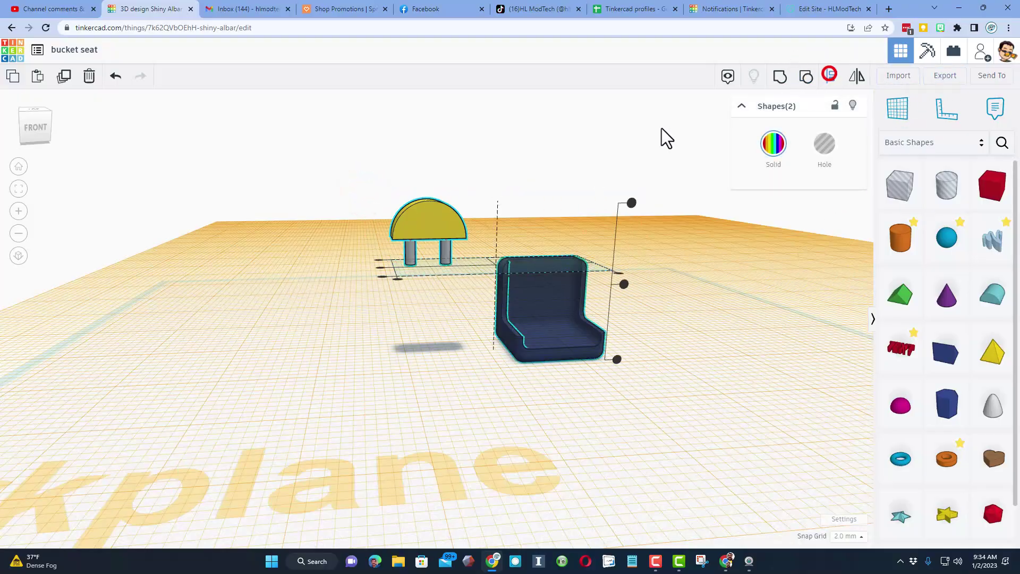
pyautogui.click(51, 112)
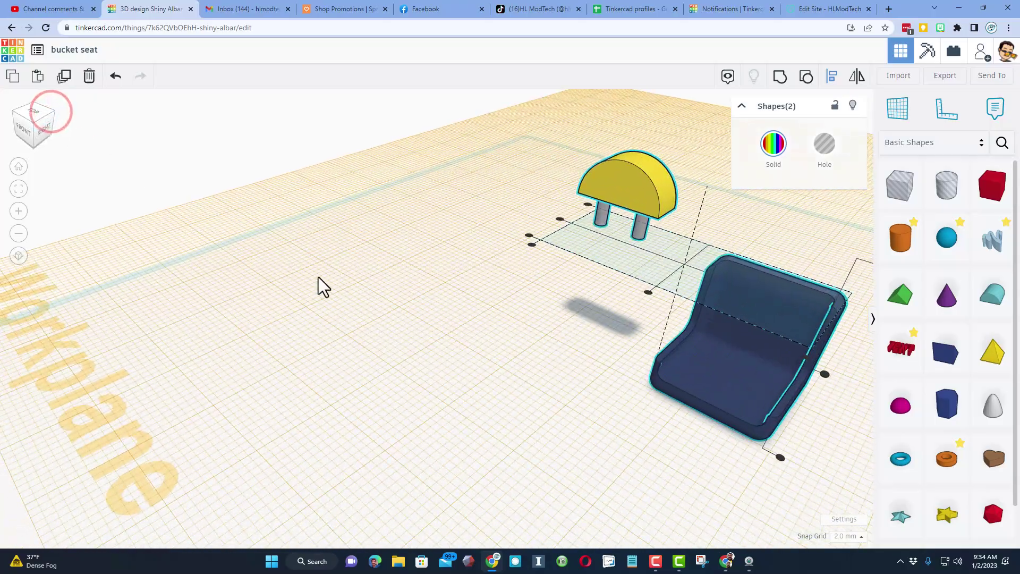
pyautogui.click(19, 113)
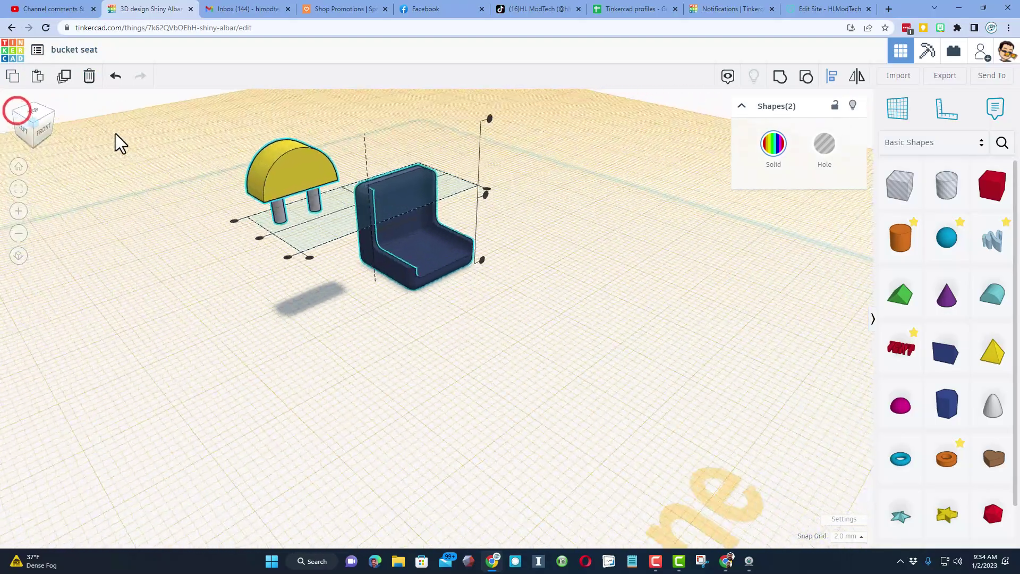
pyautogui.click(253, 240)
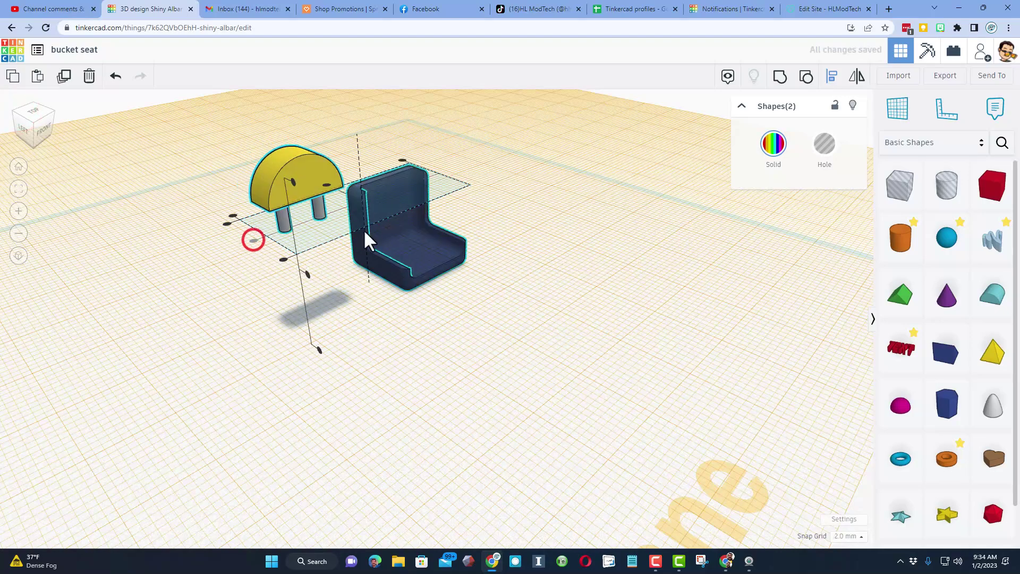
pyautogui.click(326, 184)
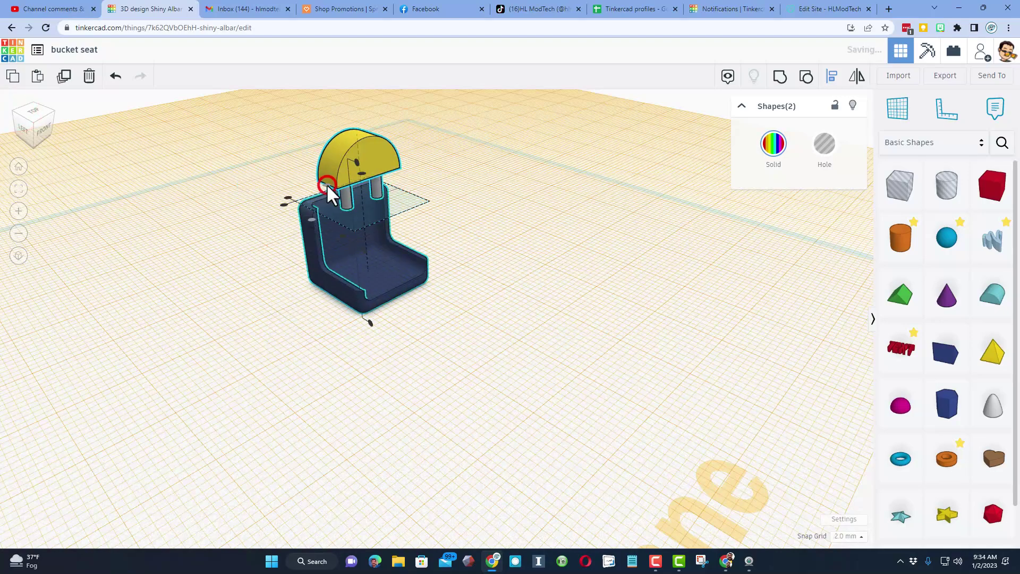
pyautogui.click(282, 203)
# Nudge the headrest towards the rear of the backrest and lower it slightly so the posts sink into the seat.
pyautogui.click(266, 254)
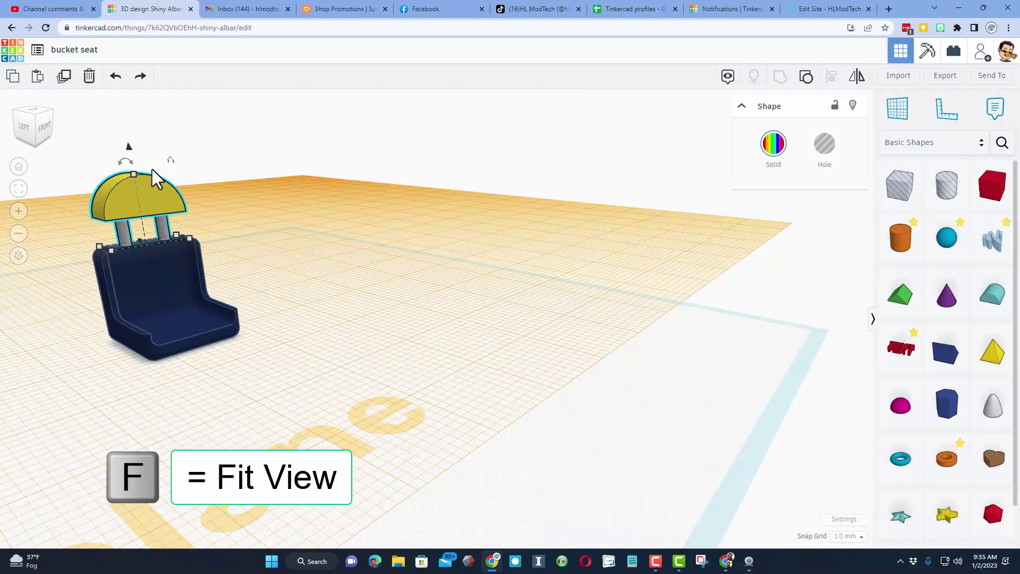
pyautogui.press('f')
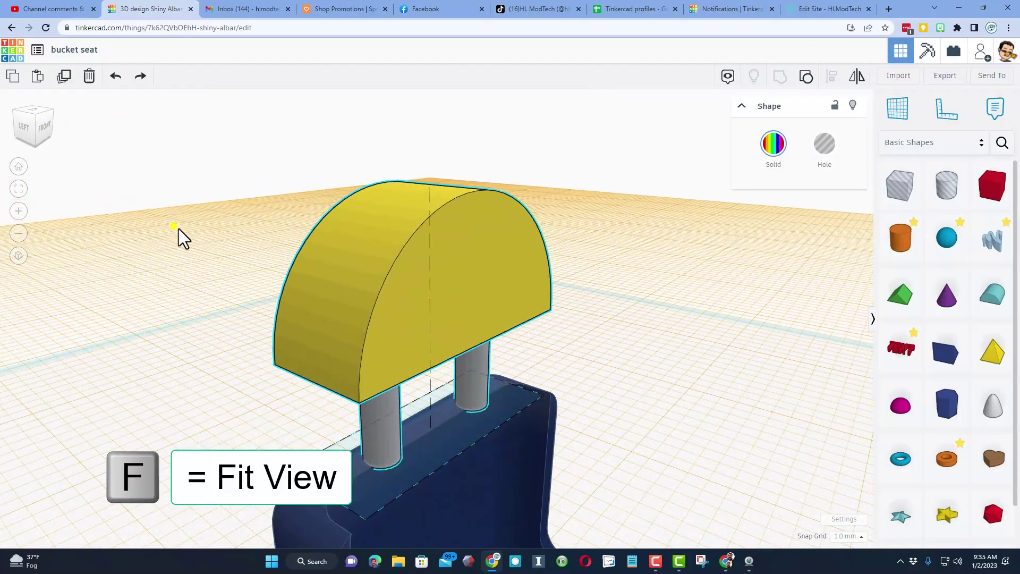
pyautogui.moveTo(289, 237); pyautogui.dragTo(289, 207, button='right')
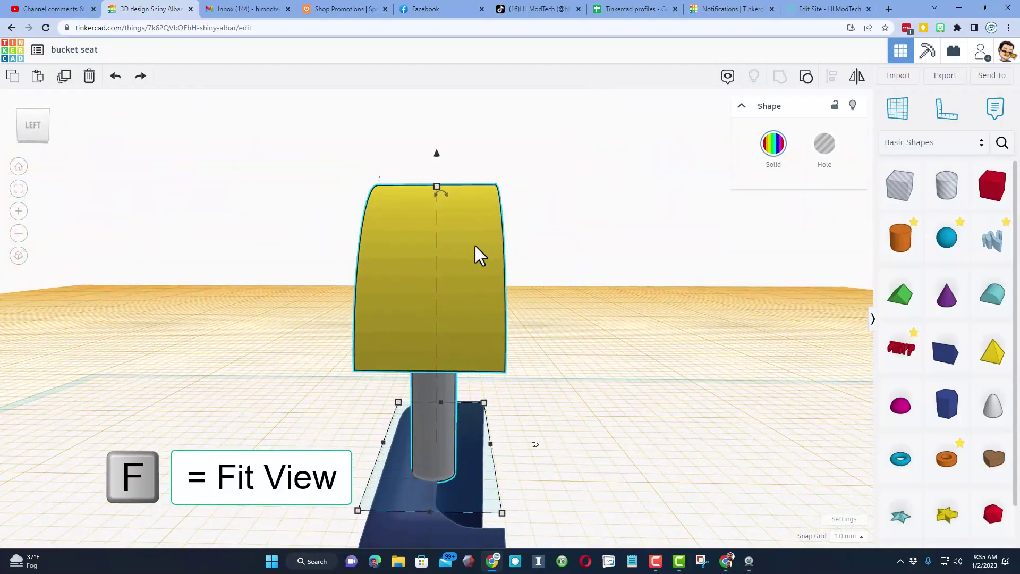
pyautogui.click(581, 230)
pyautogui.click(464, 256)
pyautogui.press('Left')
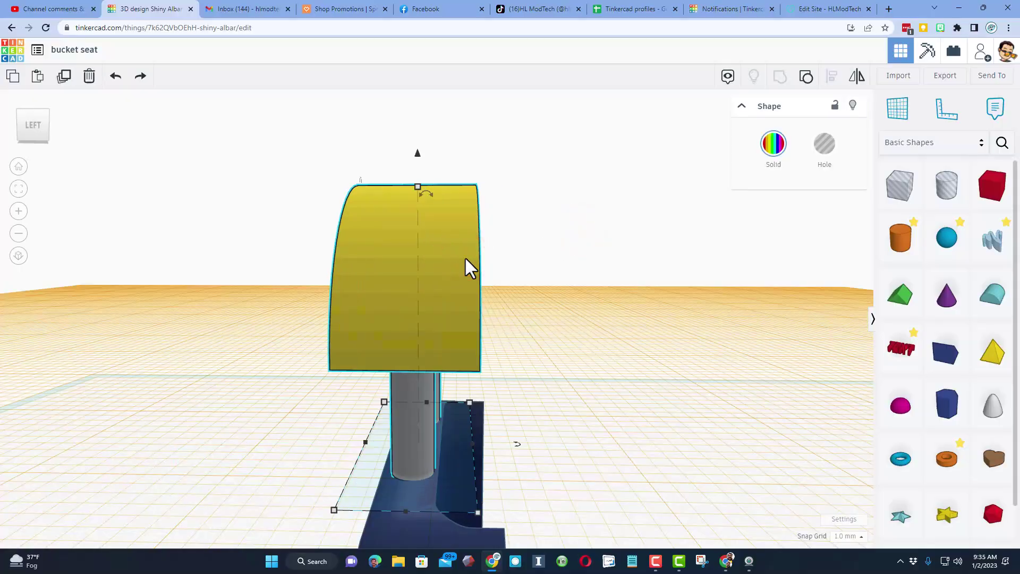
pyautogui.moveTo(419, 151); pyautogui.dragTo(419, 167)
pyautogui.moveTo(584, 240); pyautogui.dragTo(353, 272, button='right')
pyautogui.moveTo(441, 260); pyautogui.dragTo(423, 250, button='right')
pyautogui.scroll(-2, 423, 250)
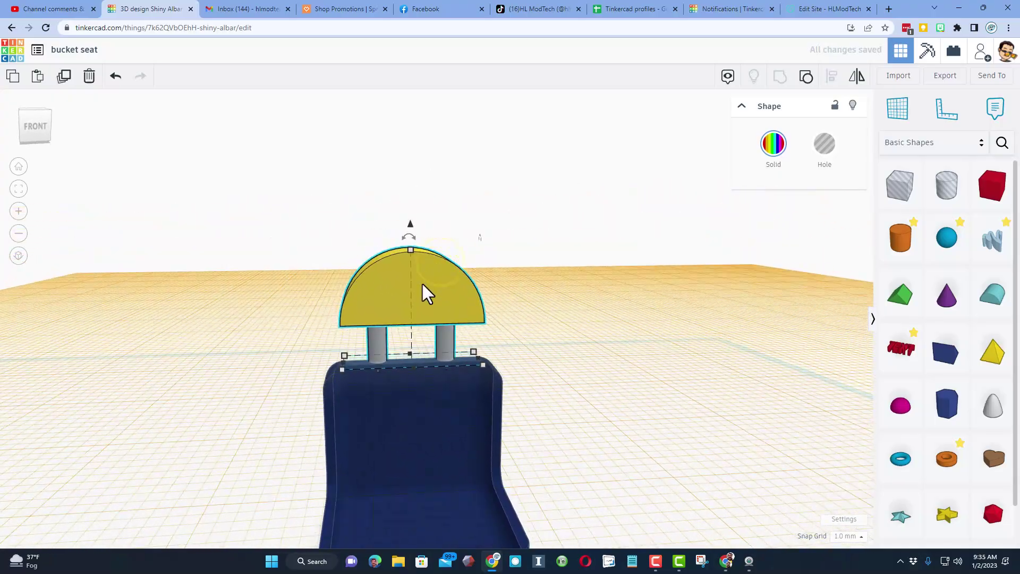
# Set the snap grid to 0.1 mm and scale the headrest down uniformly to suit the backrest.
pyautogui.click(847, 537)
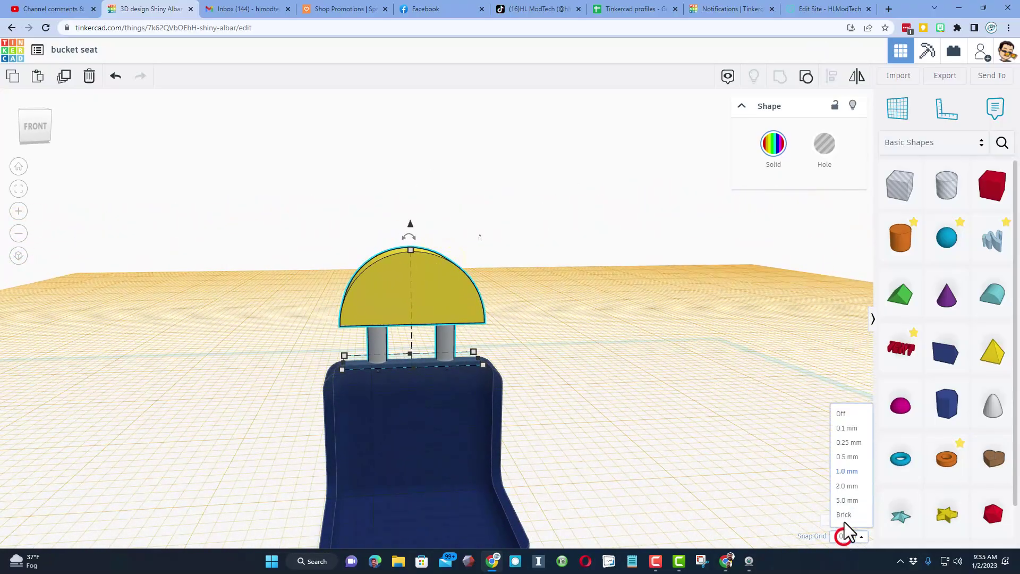
pyautogui.click(846, 428)
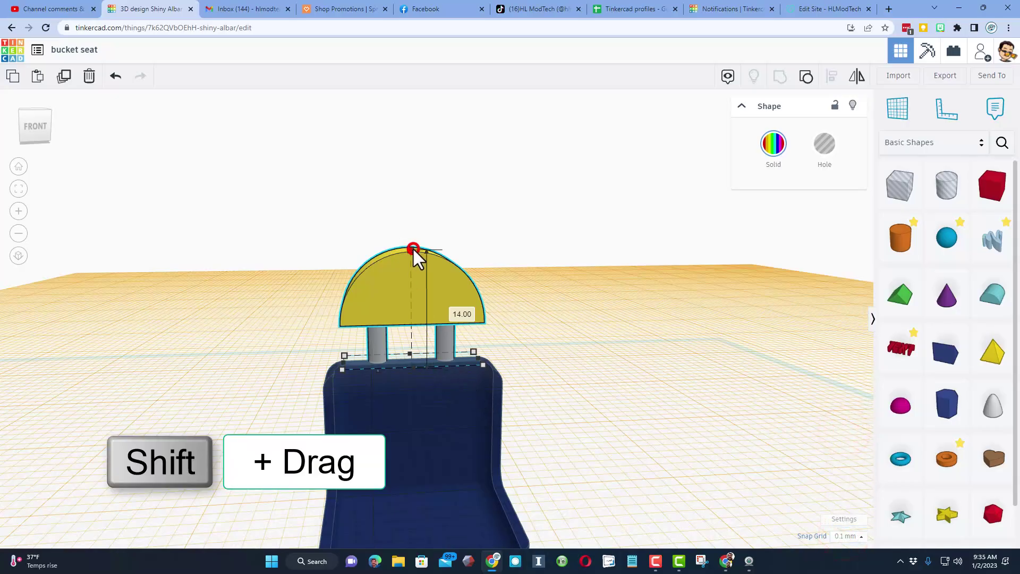
pyautogui.keyDown('shift'); pyautogui.moveTo(412, 248); pyautogui.dragTo(418, 268); pyautogui.keyUp('shift')
pyautogui.moveTo(233, 396); pyautogui.dragTo(190, 398, button='right')
pyautogui.scroll(-3, 212, 390)
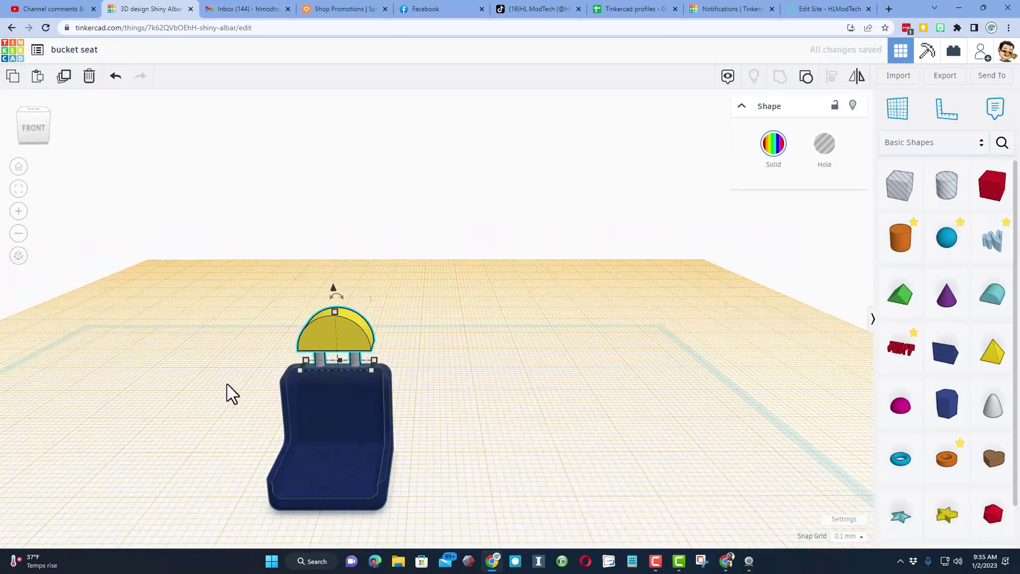
# Group the headrest and the seat into one object and return the workplane to the base.
pyautogui.click(267, 340)
pyautogui.moveTo(251, 303); pyautogui.dragTo(400, 451)
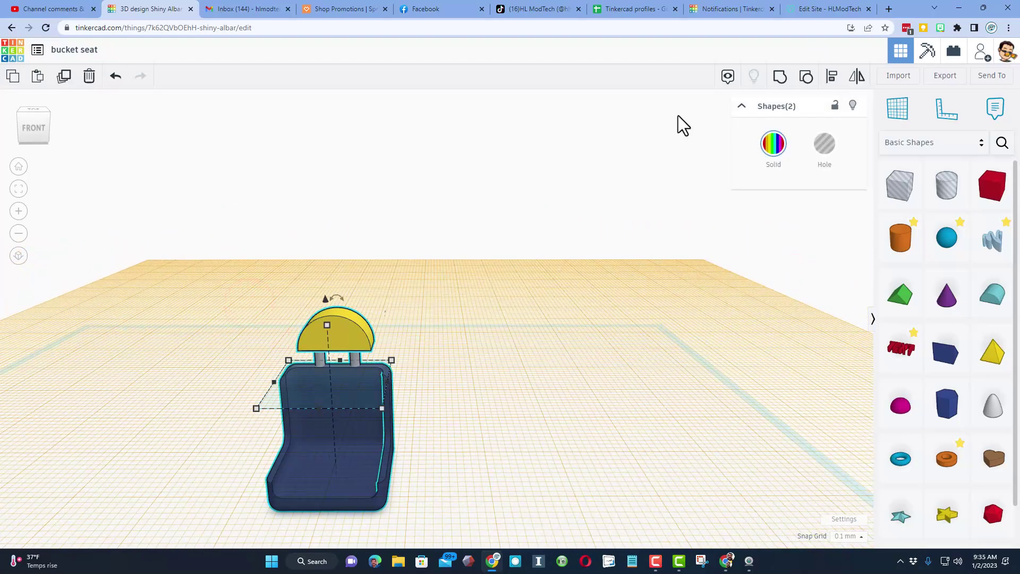
pyautogui.click(779, 77)
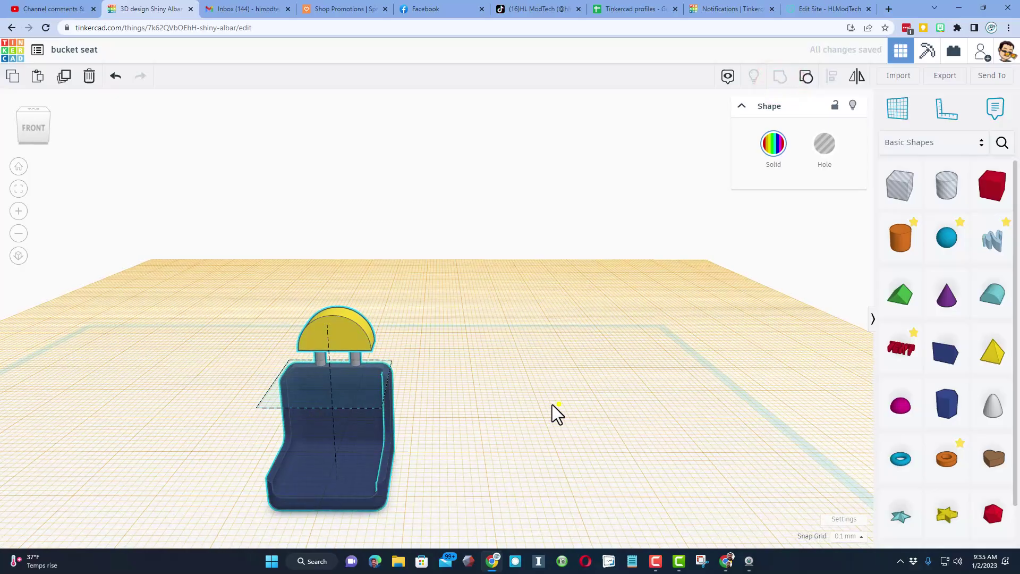
pyautogui.moveTo(557, 404); pyautogui.dragTo(607, 470, button='right')
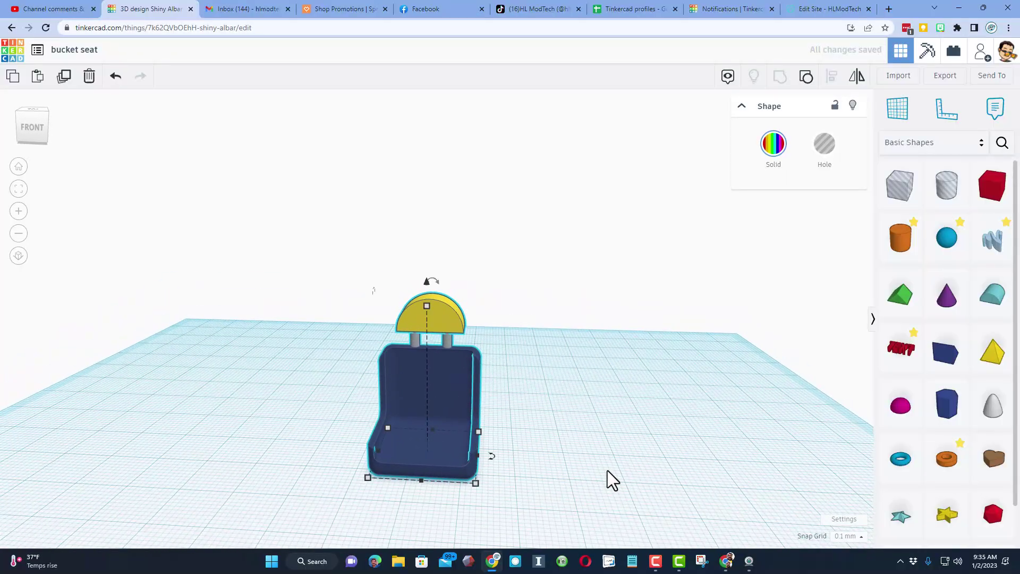
# Select the grouped bucket seat and start creating a custom shape from it in the Your Creations collection.
pyautogui.click(362, 441)
pyautogui.moveTo(300, 387); pyautogui.dragTo(311, 406, button='right')
pyautogui.moveTo(328, 248); pyautogui.dragTo(513, 490)
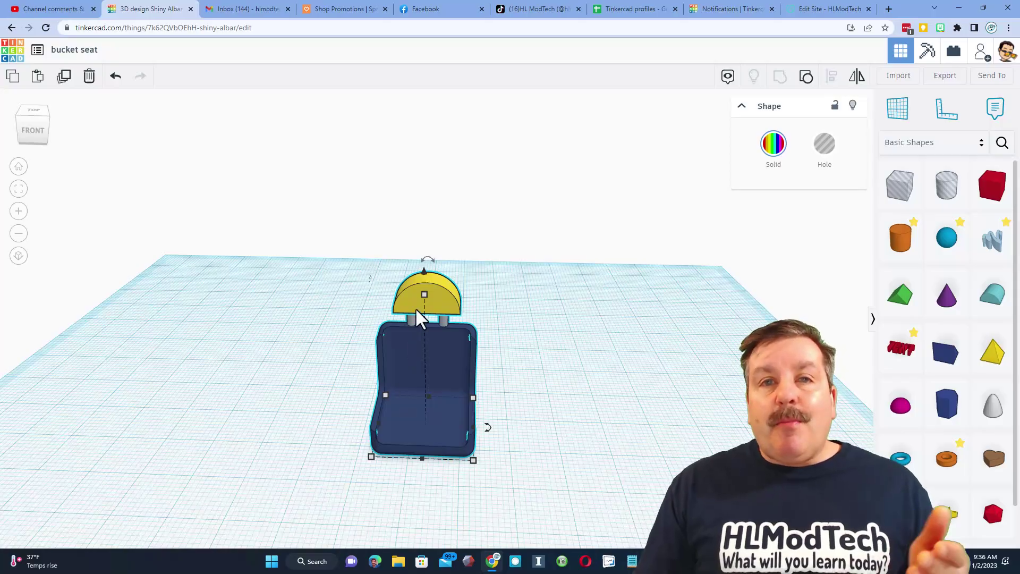
pyautogui.click(350, 280)
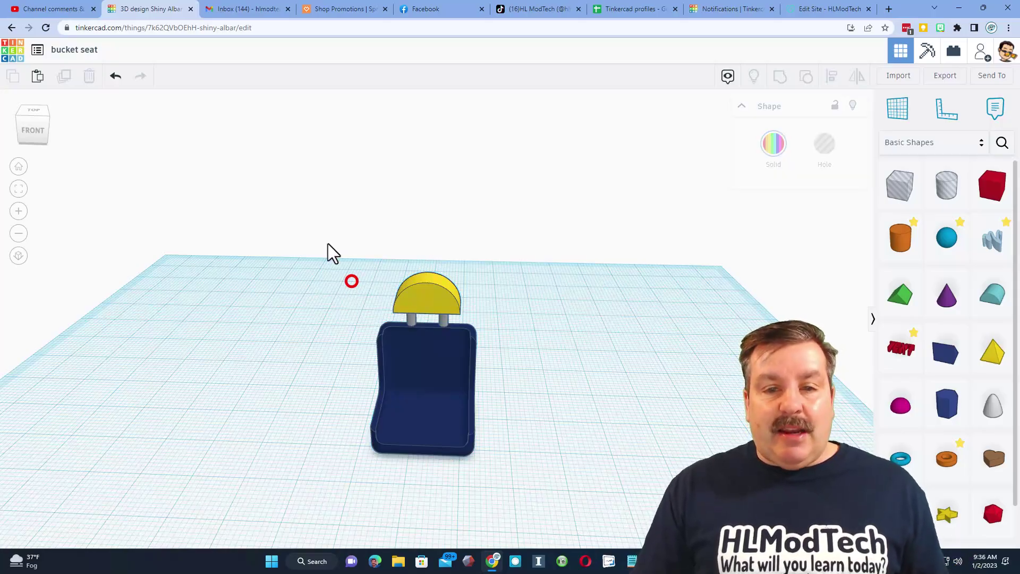
pyautogui.moveTo(318, 220); pyautogui.dragTo(533, 502)
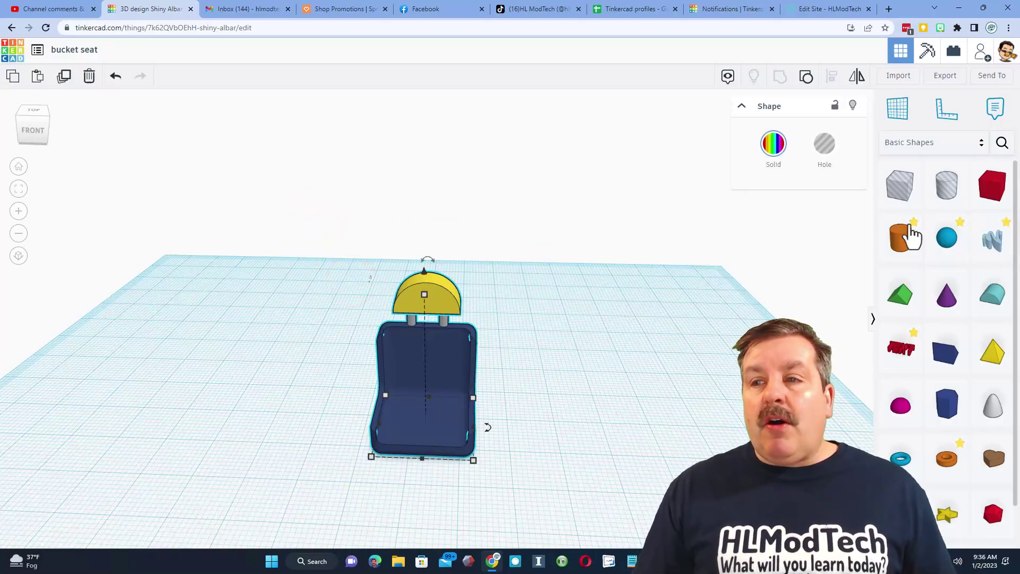
pyautogui.click(934, 142)
pyautogui.click(932, 132)
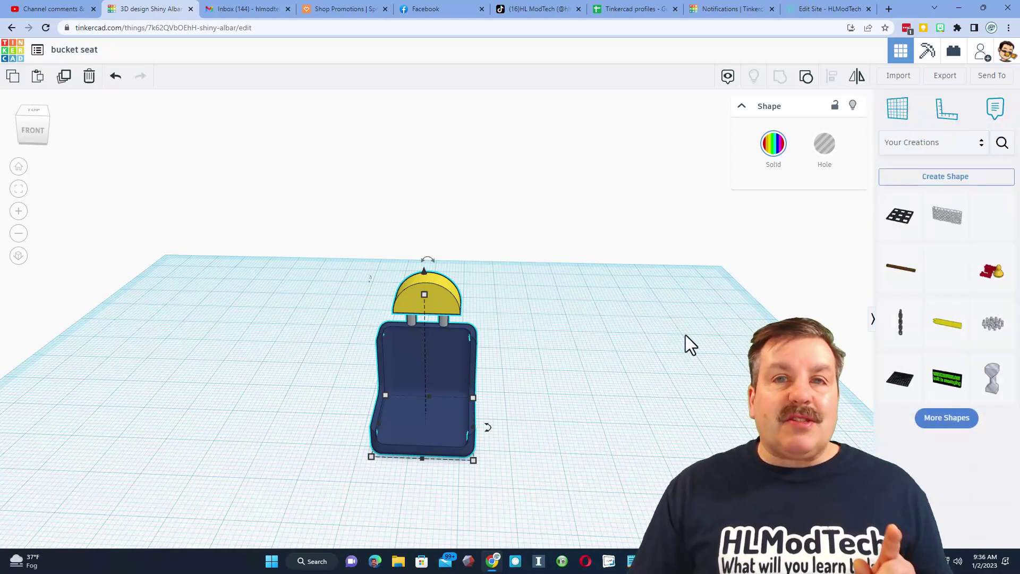
pyautogui.click(917, 176)
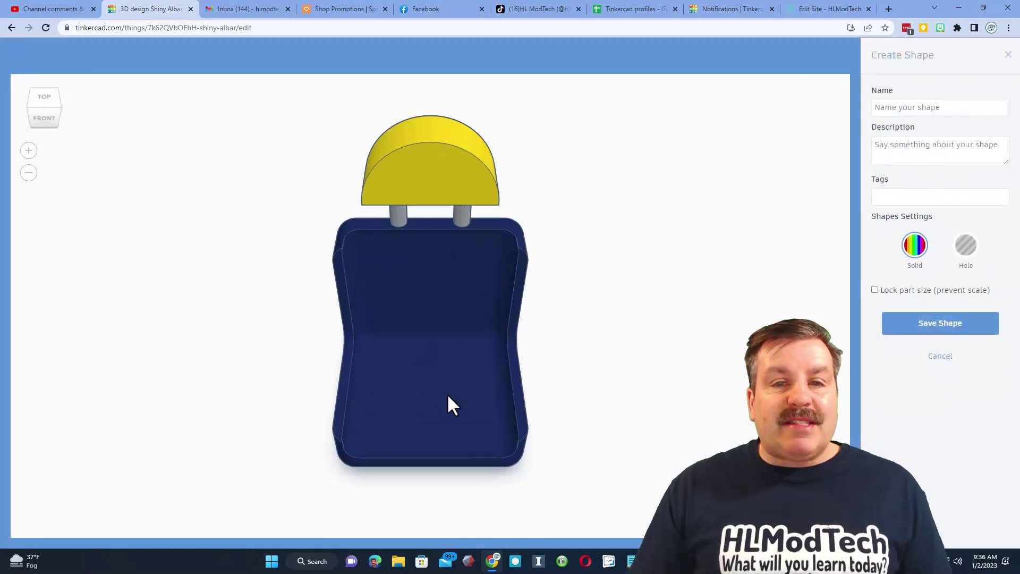
# Turn the preview to show the seat from a lower front angle and name the shape "bucket seat blue".
pyautogui.moveTo(679, 382)
pyautogui.mouseDown()
pyautogui.moveTo(698, 382)
pyautogui.moveTo(667, 380)
pyautogui.mouseUp()
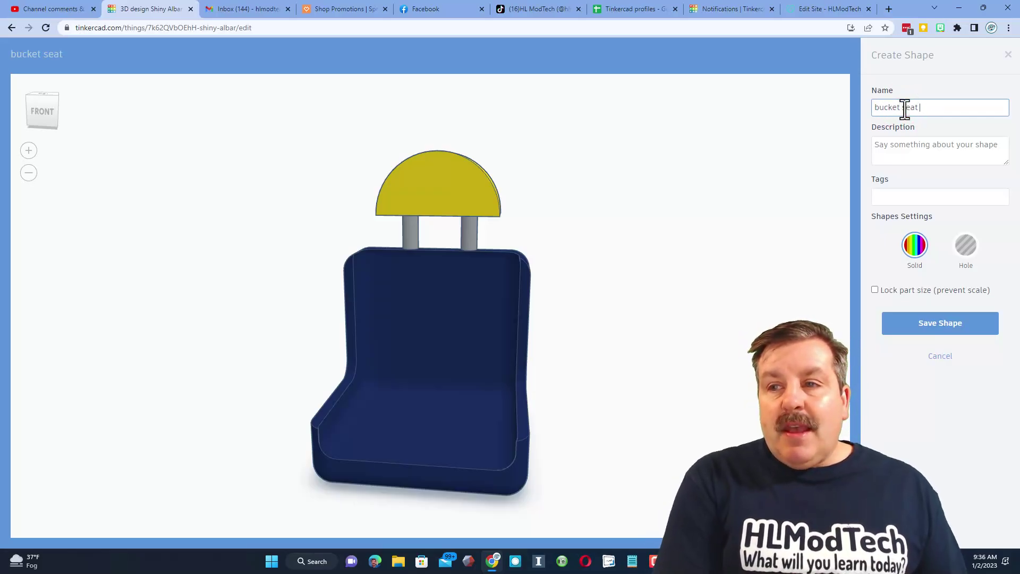
pyautogui.write('e')
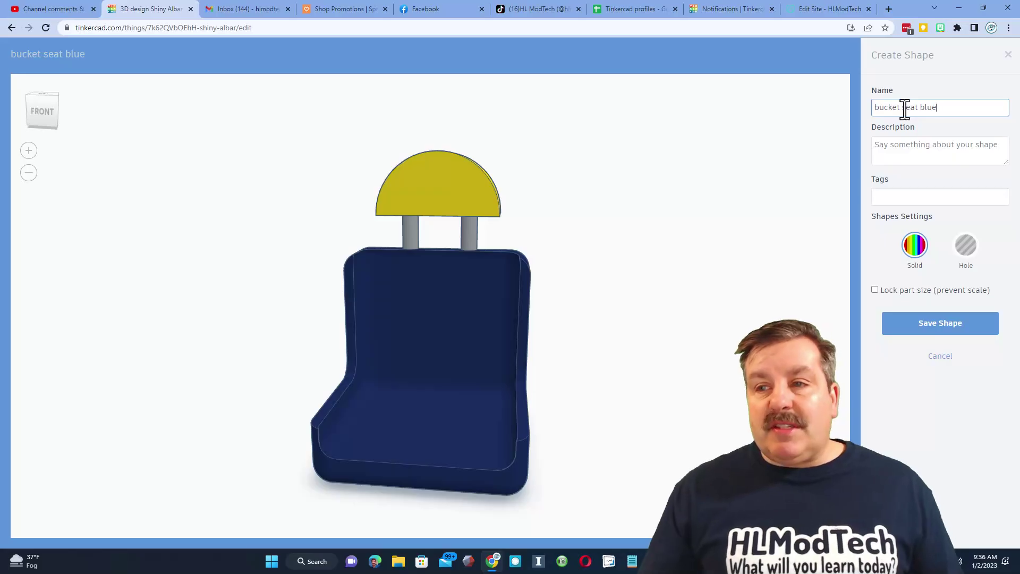
pyautogui.click(922, 144)
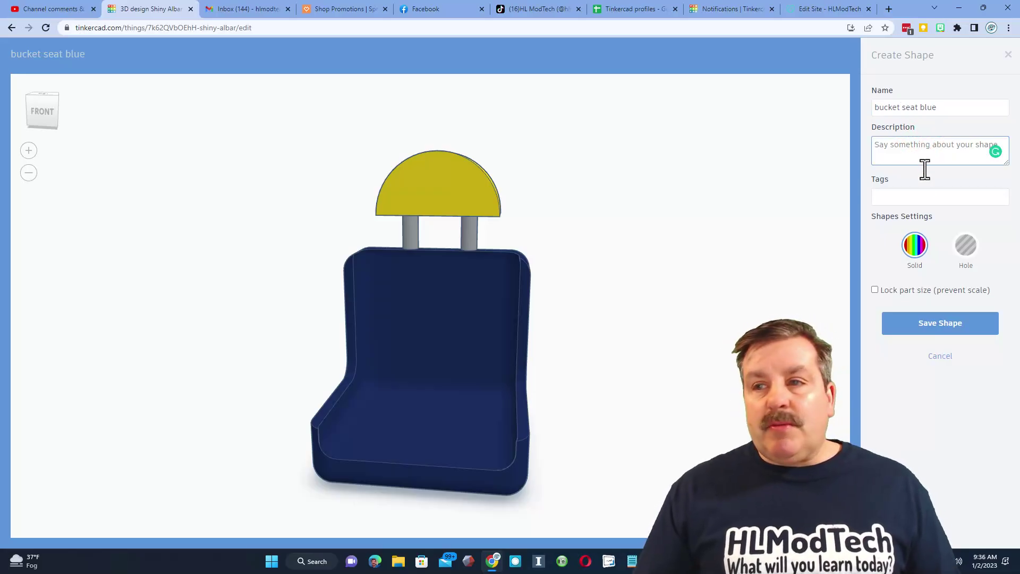
# Add the tags "seat" and "car seat" to the custom shape and save it.
pyautogui.click(918, 198)
pyautogui.write('seat')
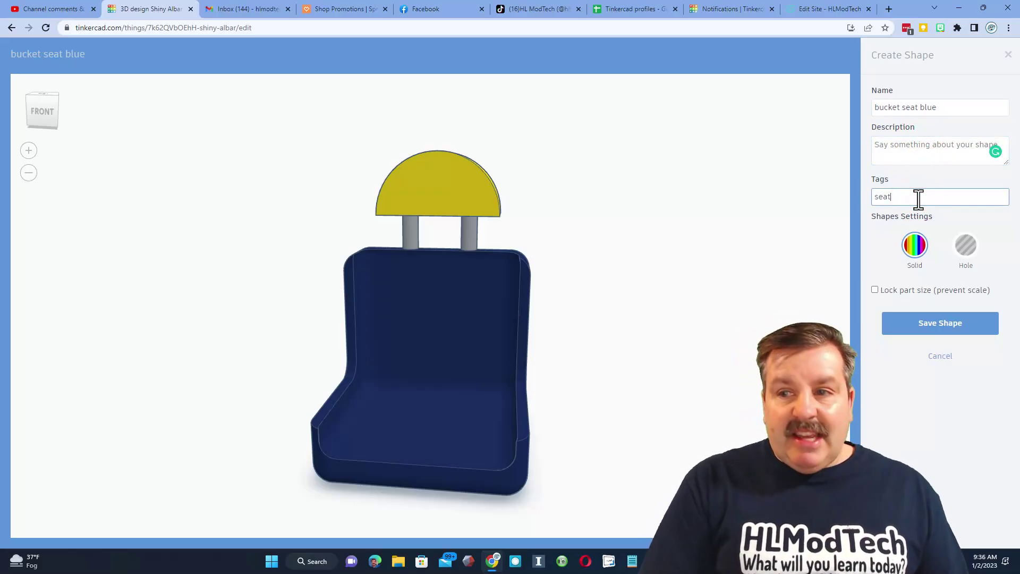
pyautogui.press('Return')
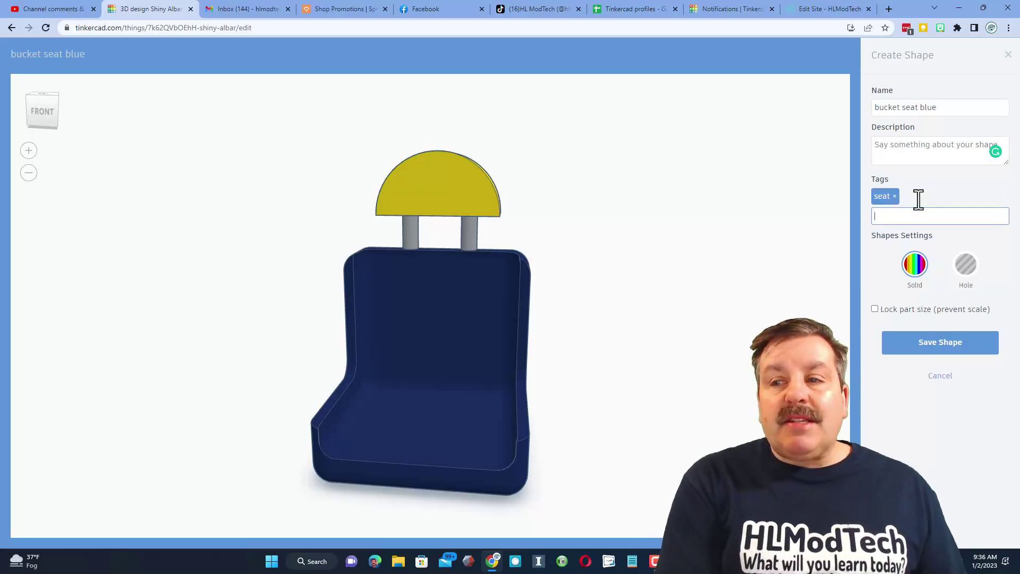
pyautogui.write('car se')
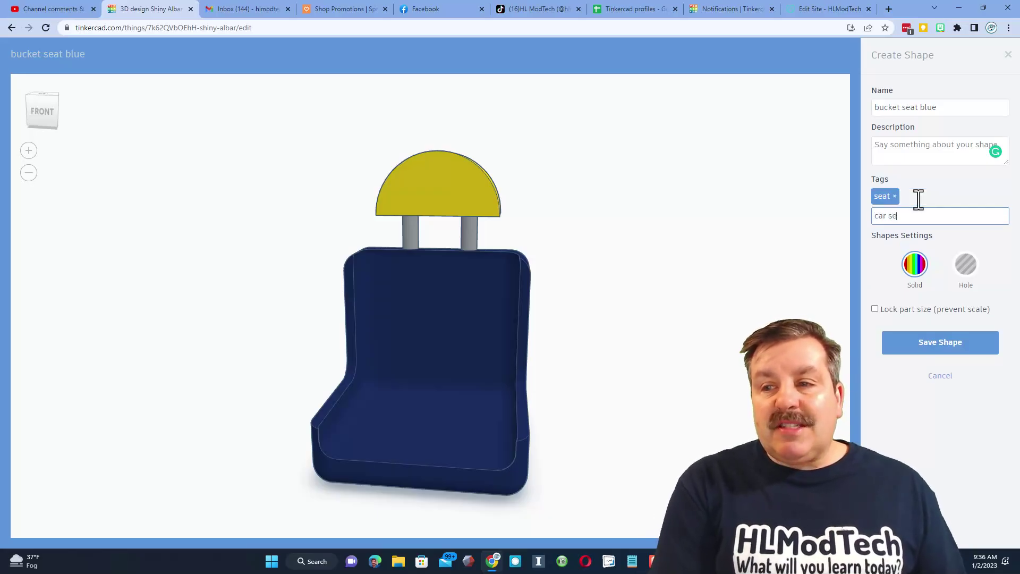
pyautogui.write('at')
pyautogui.press('Return')
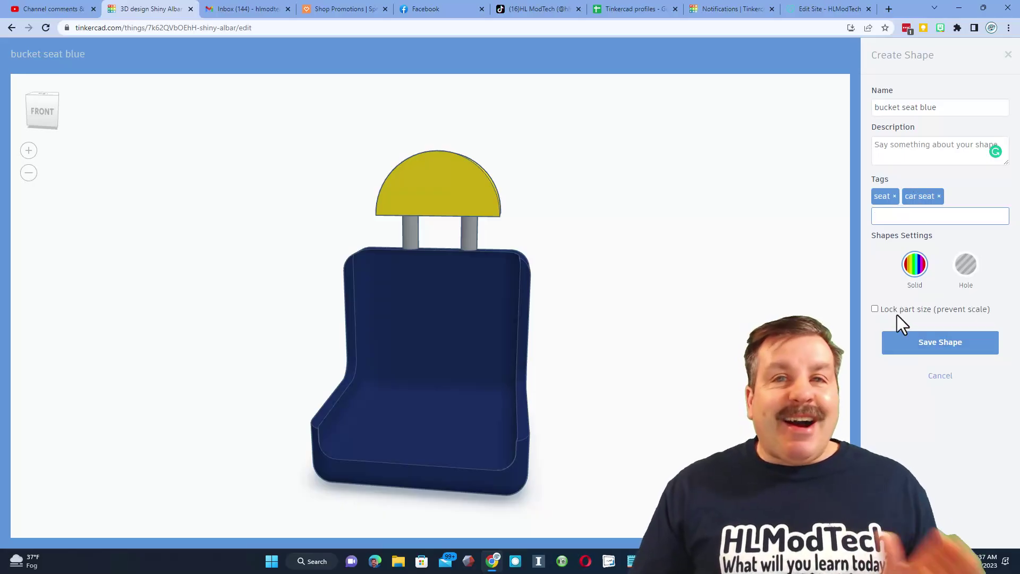
pyautogui.click(910, 344)
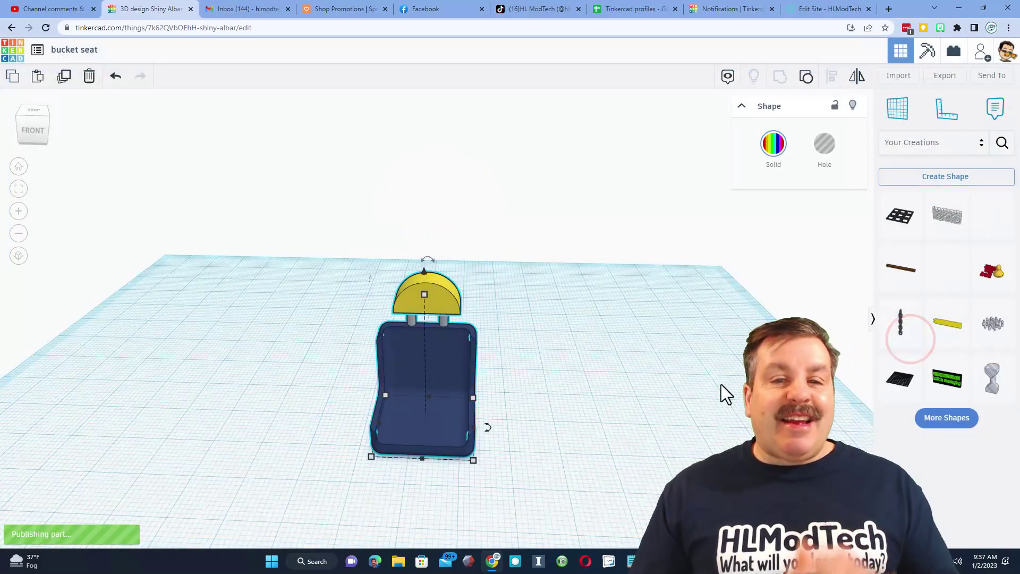